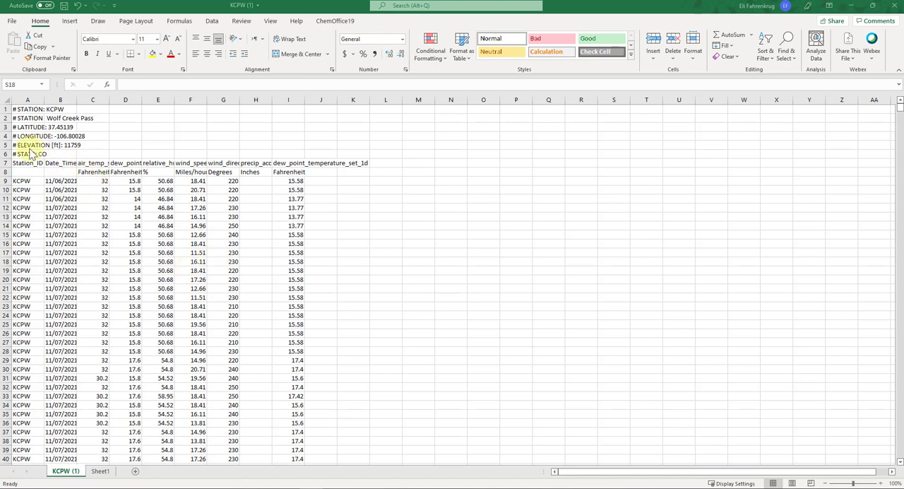
- Delete the six station metadata rows above the column headers, rows 1 through 6
click(7, 154)
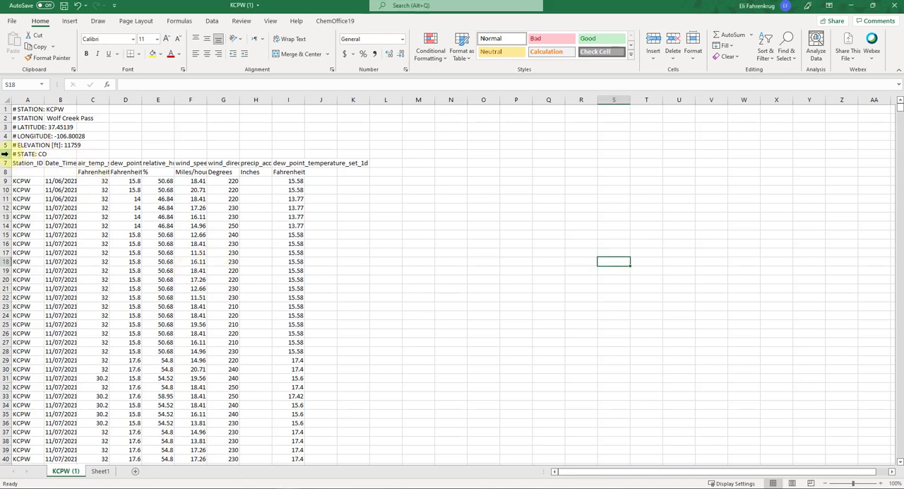
drag(4, 154, 5, 107)
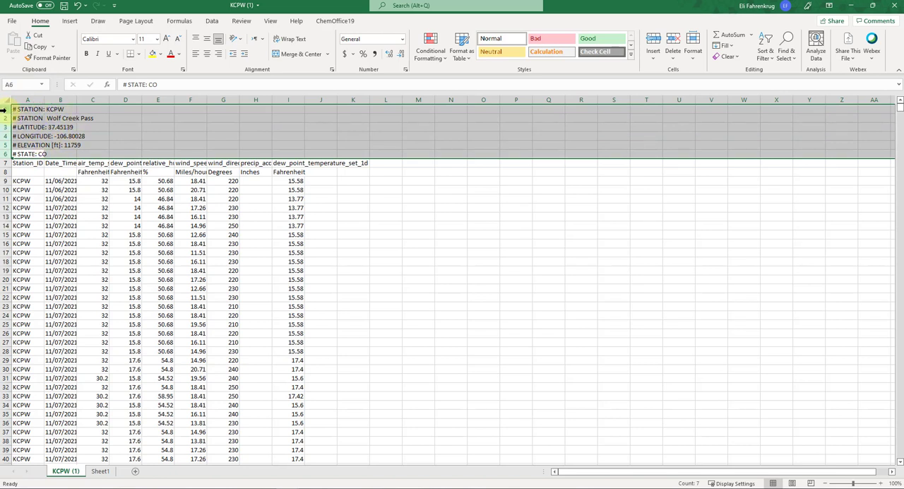
right_click(4, 111)
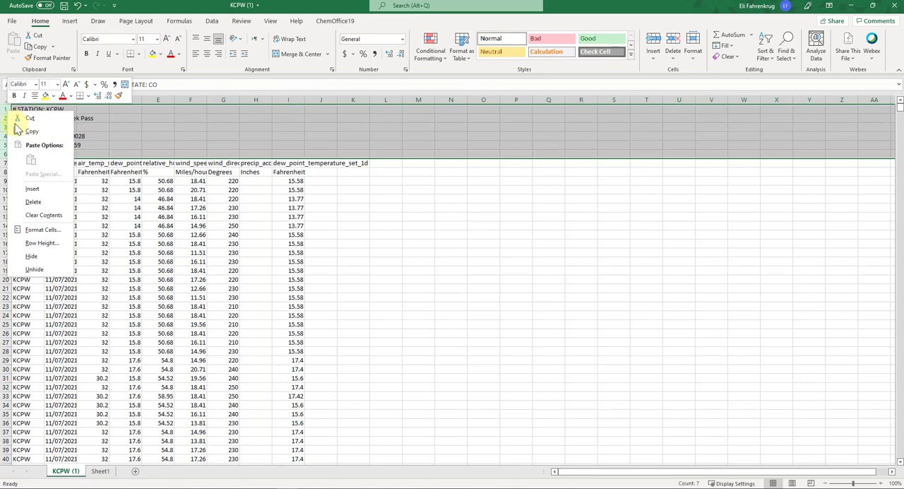
click(39, 202)
- Autofit the widths of the data columns from Date_Time through dew_point_temperature_set_1d so the full headers and timestamps show
double_click(43, 100)
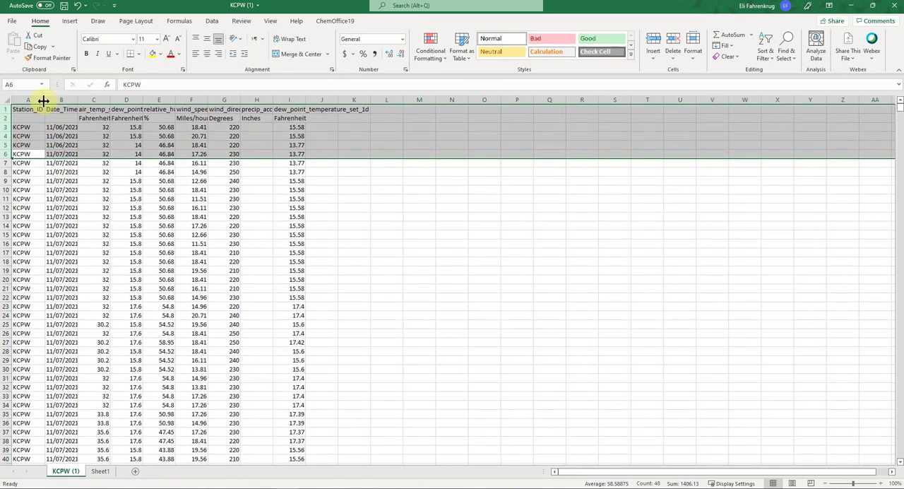
click(64, 145)
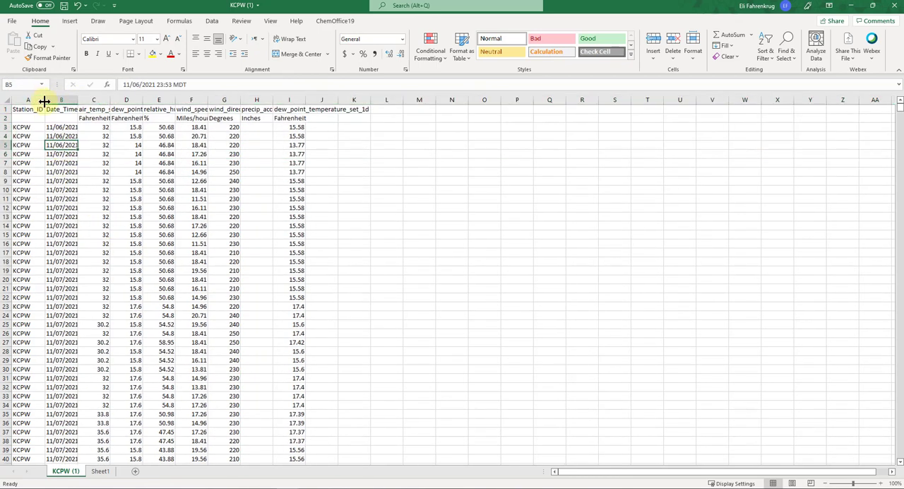
double_click(78, 99)
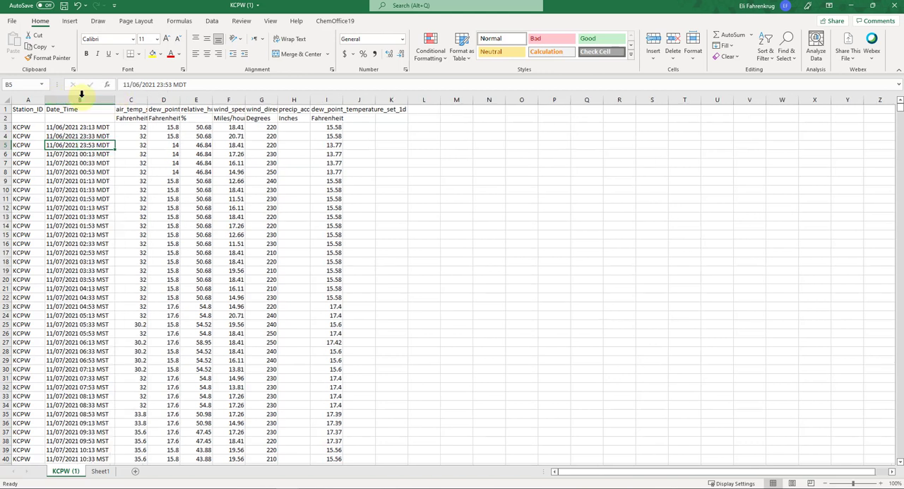
double_click(148, 99)
double_click(196, 99)
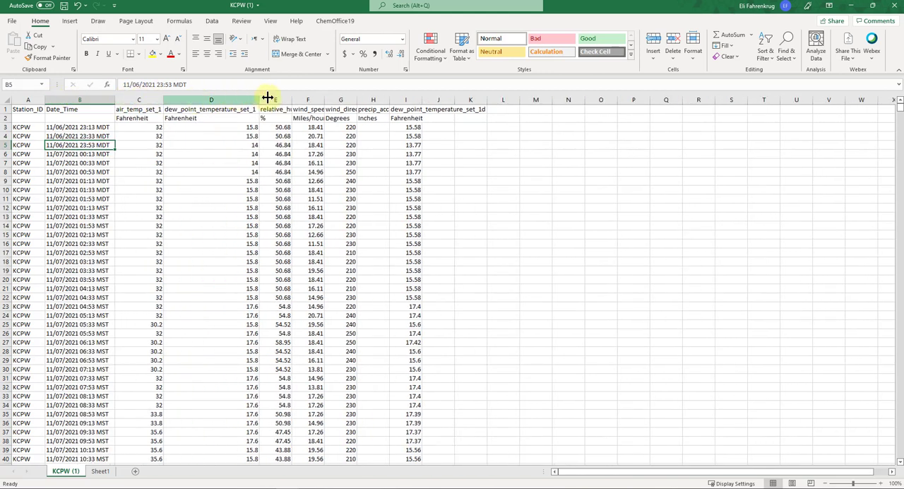
double_click(291, 100)
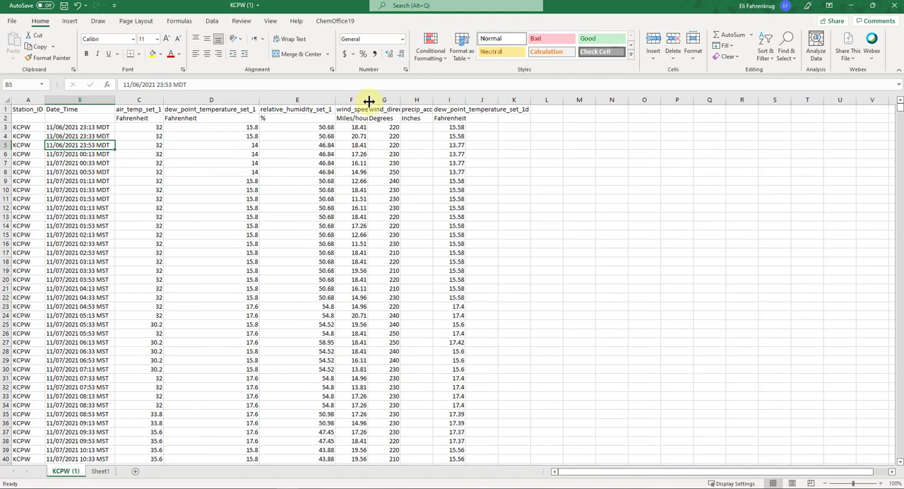
double_click(369, 100)
double_click(426, 100)
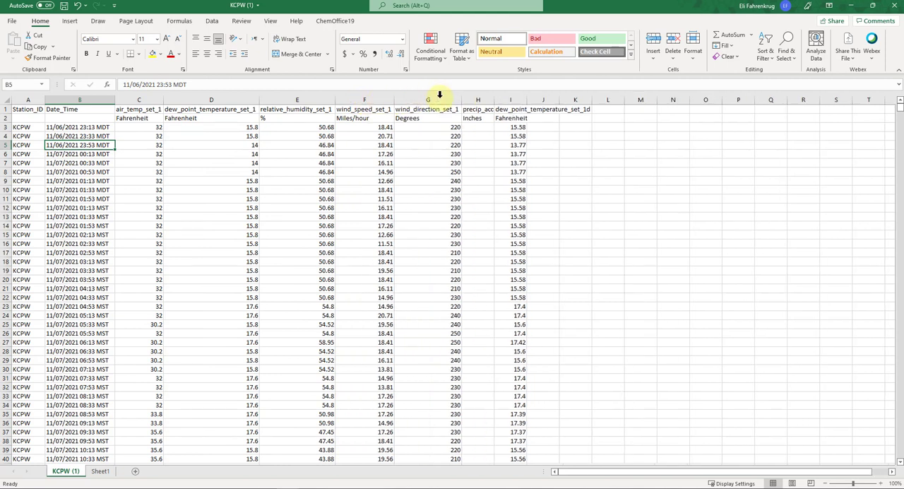
double_click(492, 99)
double_click(590, 99)
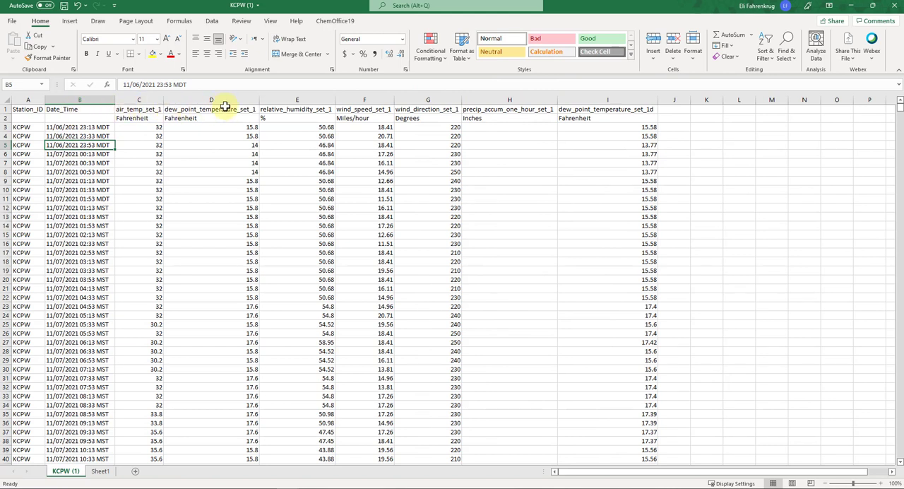
- Delete the entire Station_ID column
click(30, 100)
right_click(30, 99)
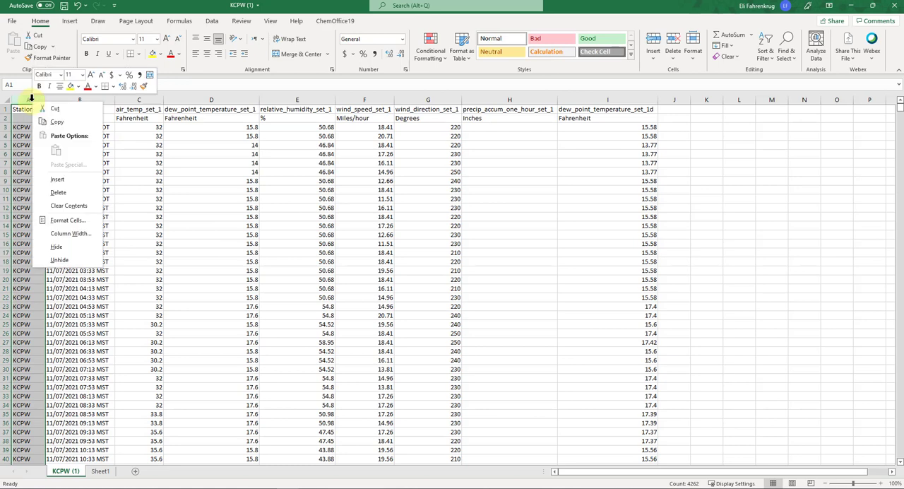
click(58, 192)
click(216, 217)
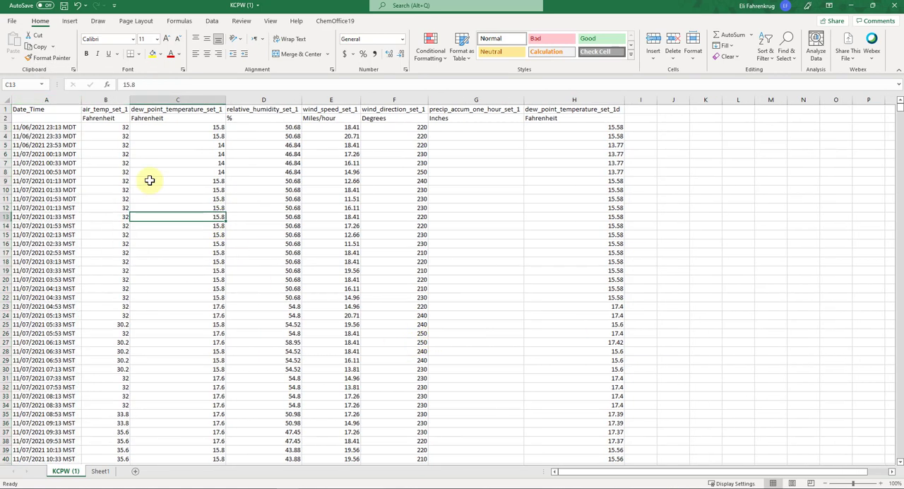
drag(41, 128, 57, 199)
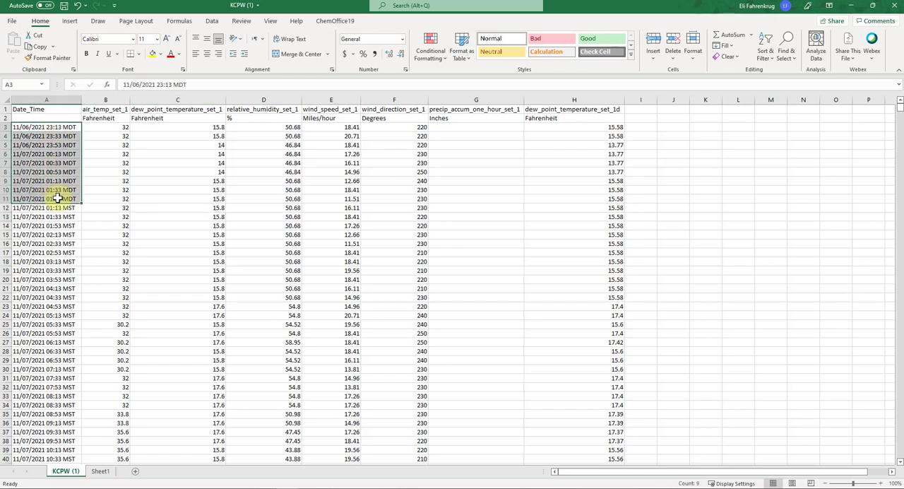
click(145, 191)
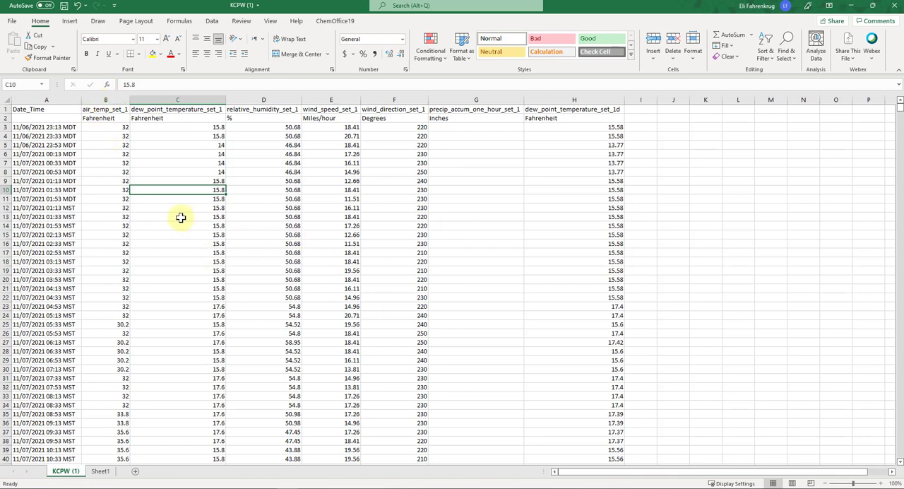
- Insert two blank columns between the Date_Time and air_temp_set_1 columns
click(106, 100)
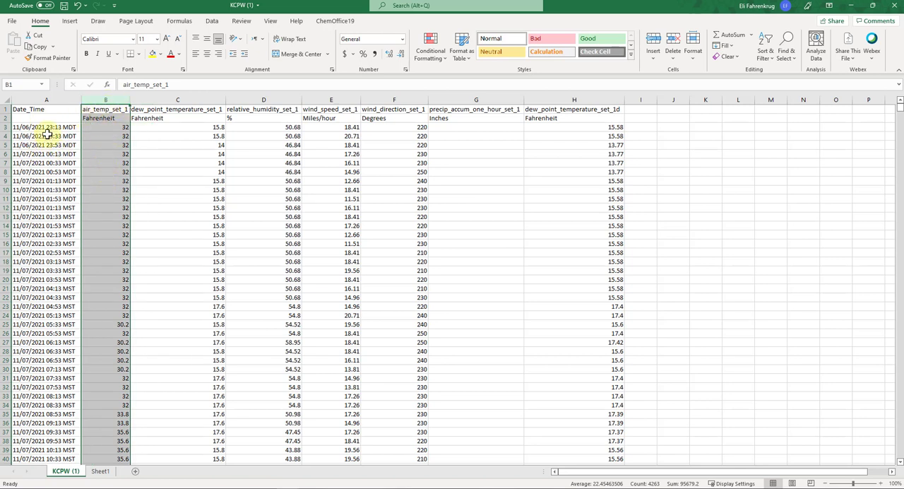
right_click(105, 98)
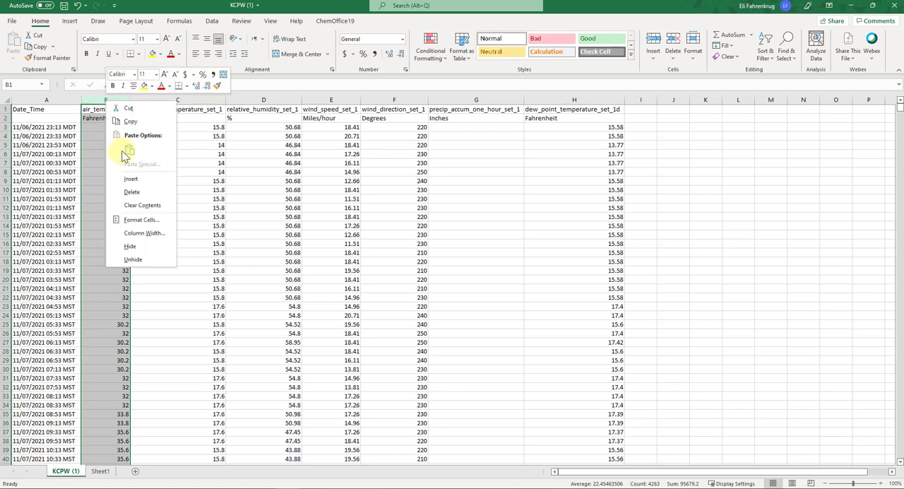
click(131, 179)
right_click(136, 96)
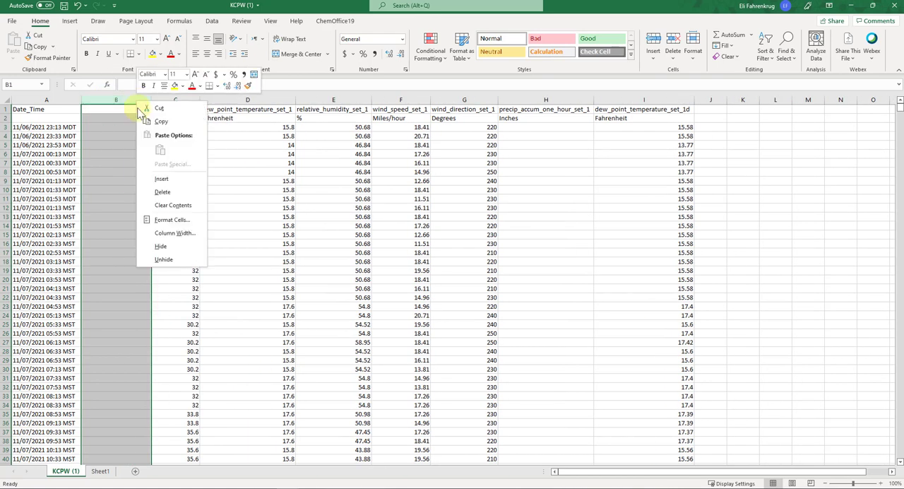
click(159, 177)
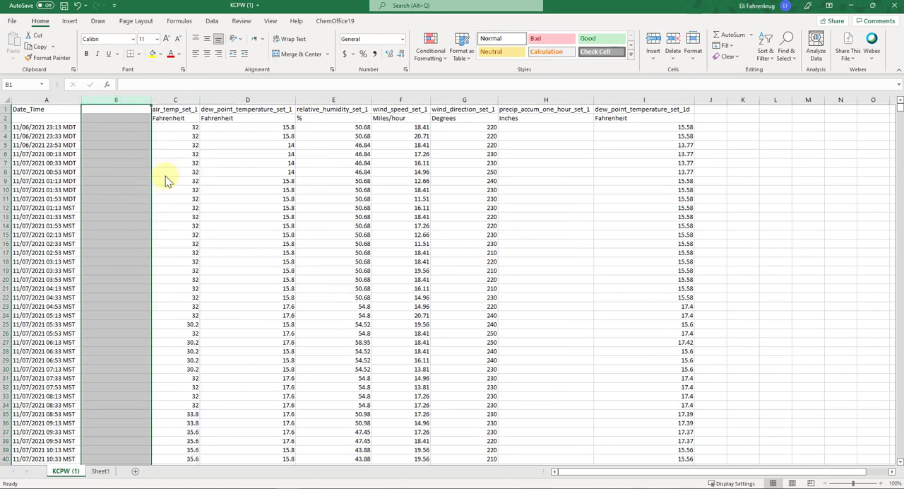
click(146, 136)
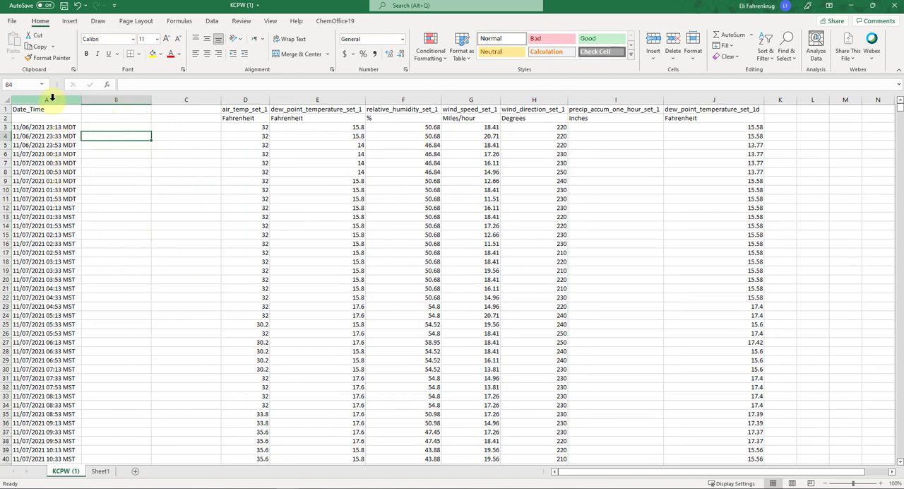
click(54, 198)
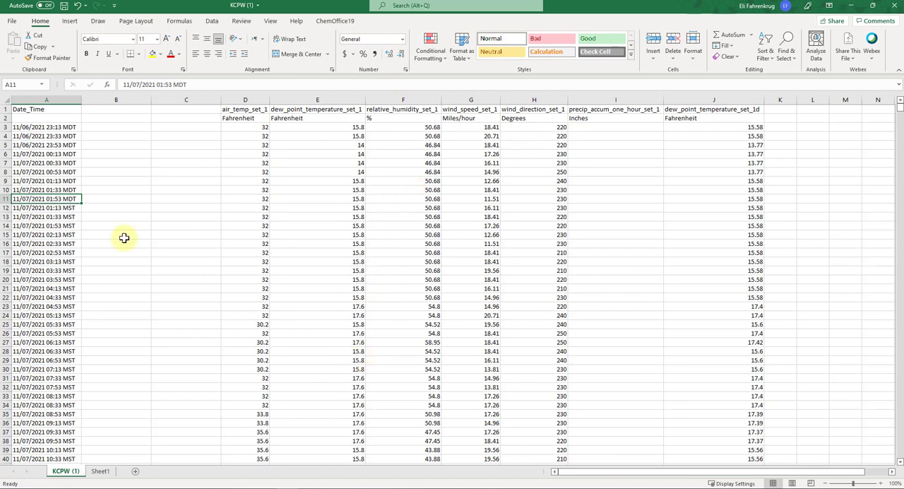
- Split the Date_Time column into separate date, time and time zone columns using Text to Columns, delimited by spaces
click(61, 99)
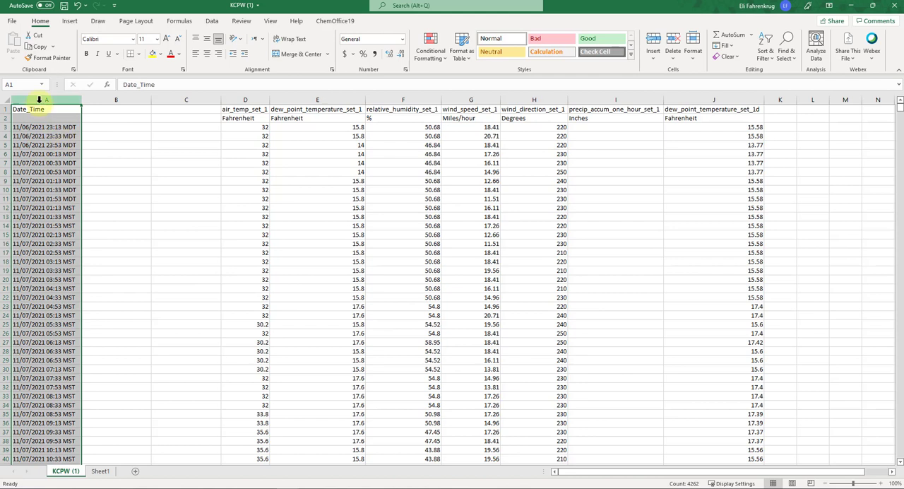
click(212, 21)
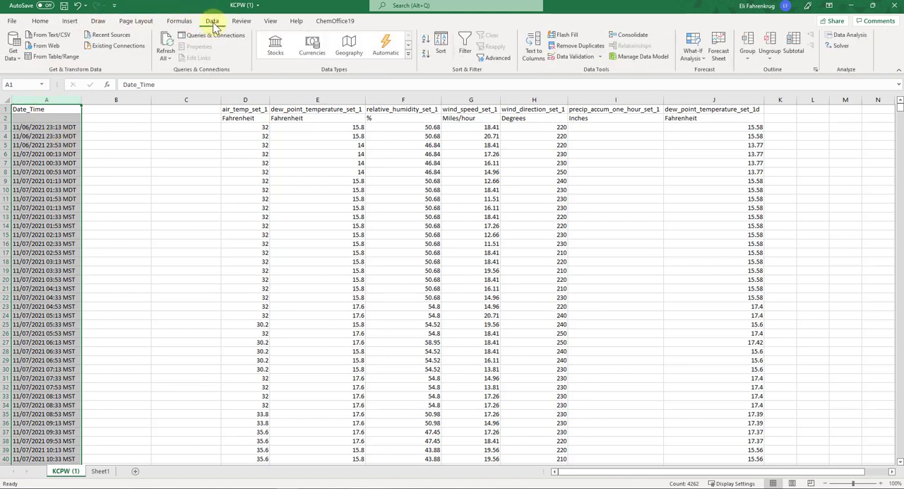
click(536, 56)
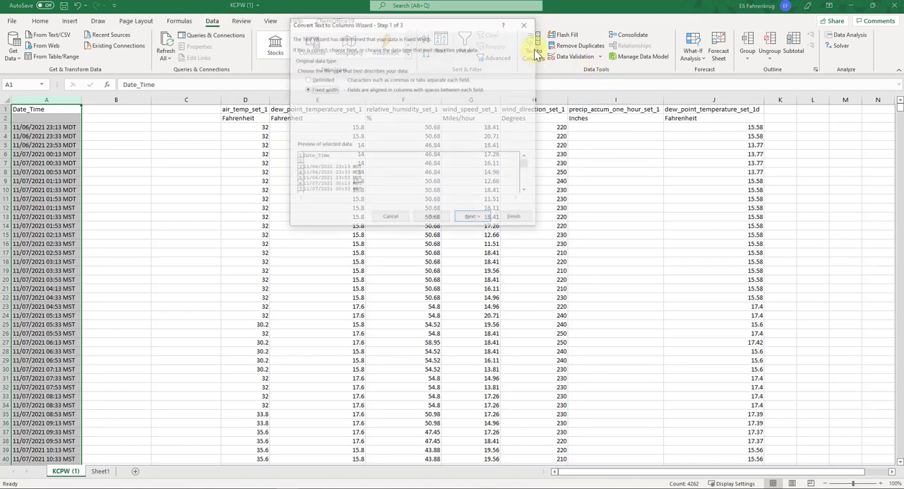
drag(455, 27, 503, 108)
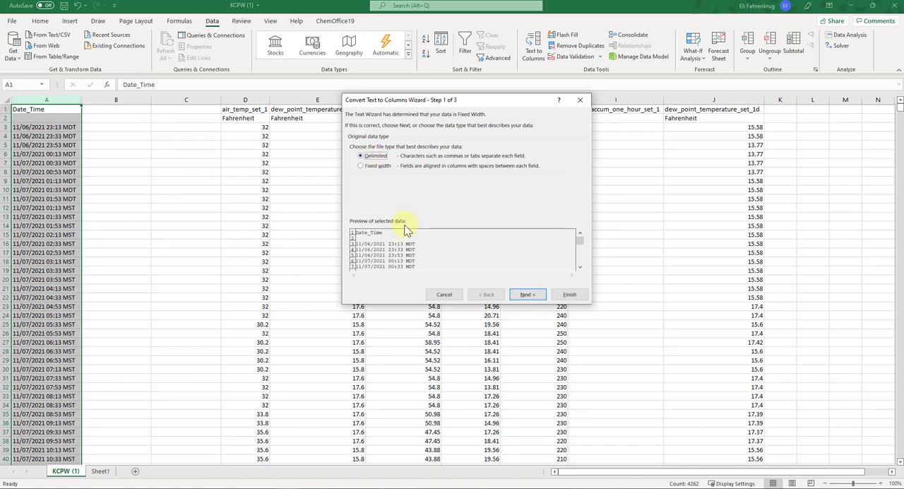
click(363, 157)
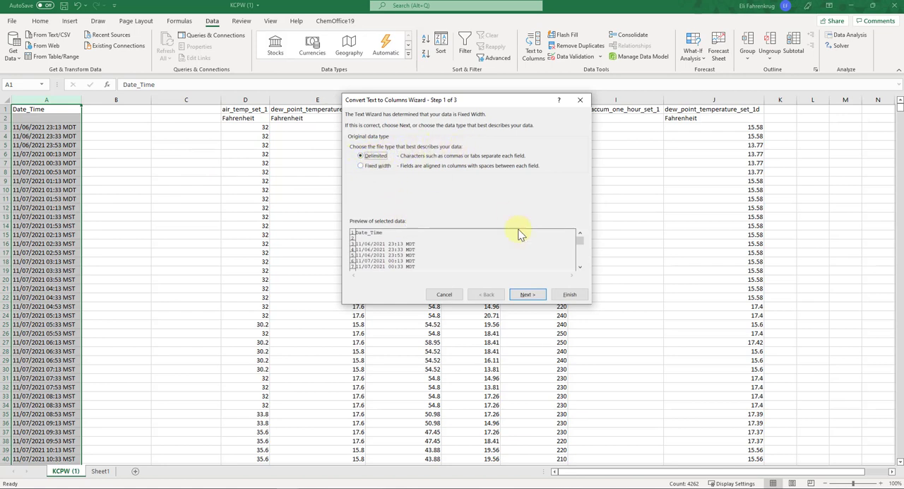
click(526, 294)
click(356, 176)
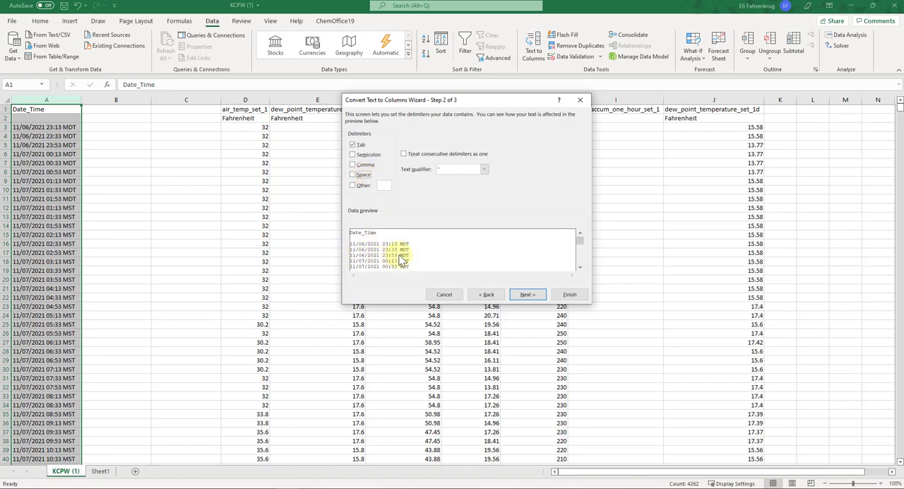
click(353, 174)
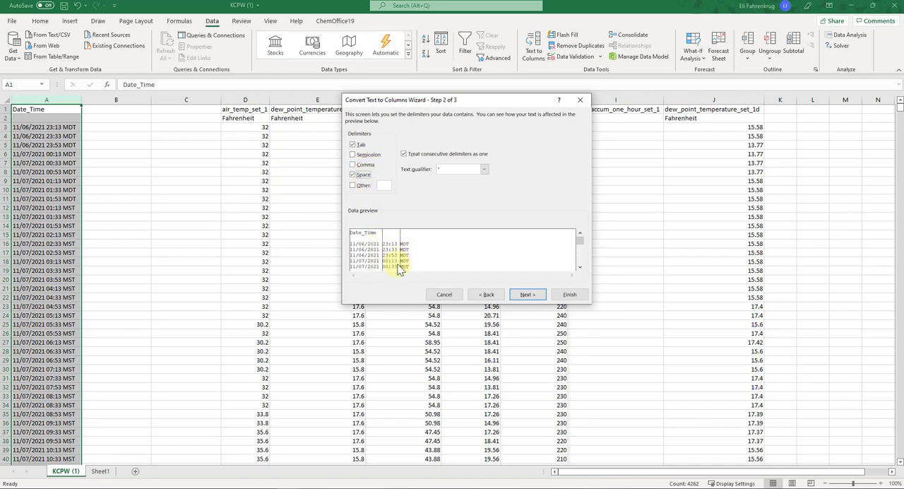
click(570, 294)
click(115, 171)
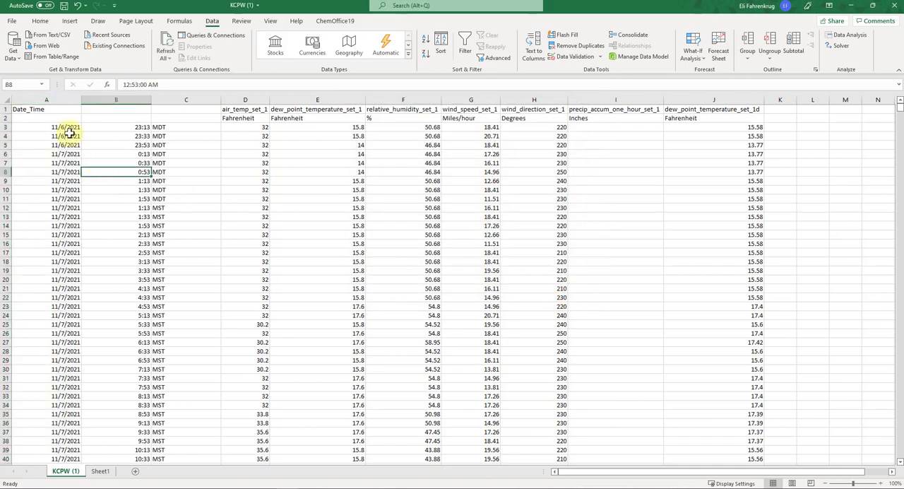
- Delete the column holding the MDT/MST time zone labels and autofit the width of the time column
click(58, 128)
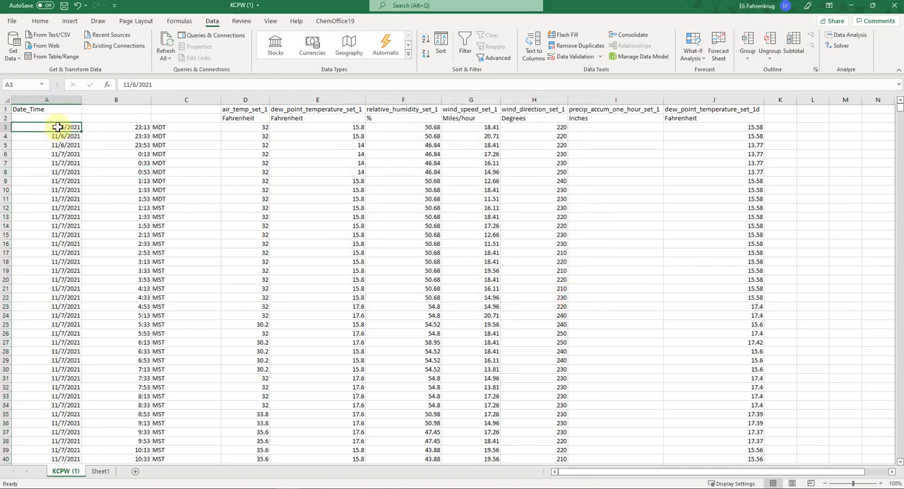
click(181, 99)
right_click(181, 99)
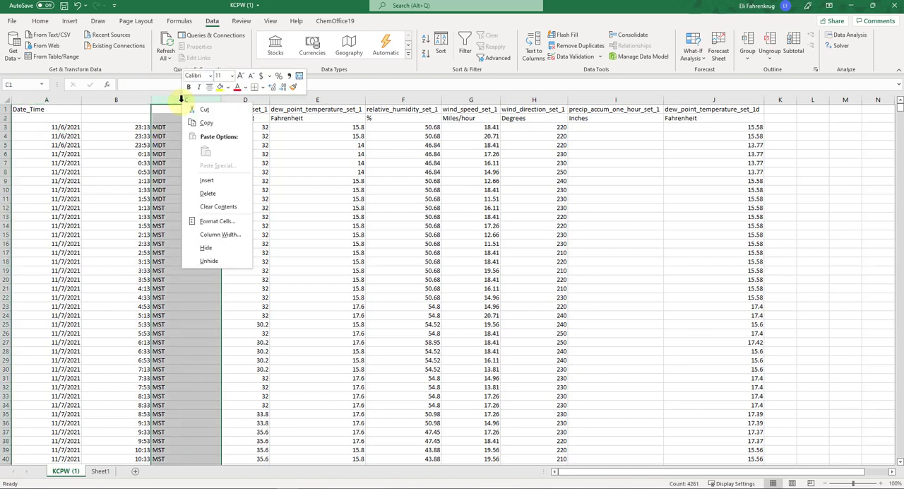
click(216, 185)
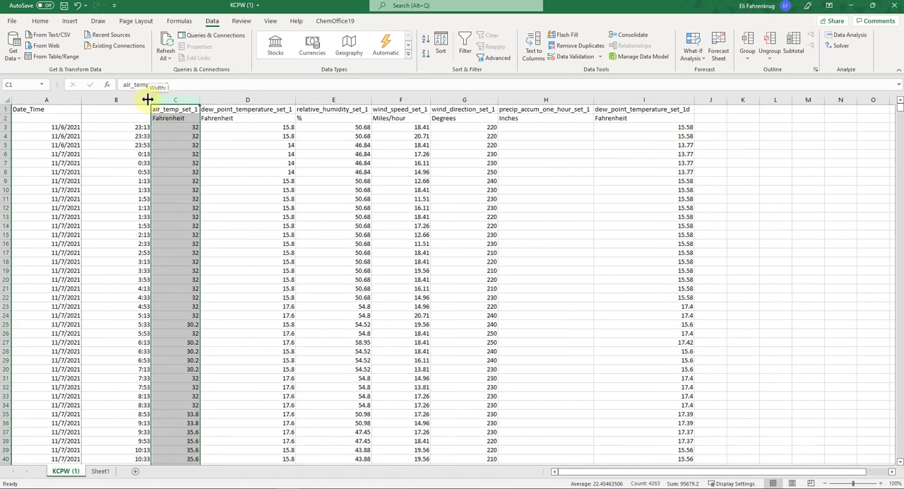
double_click(150, 104)
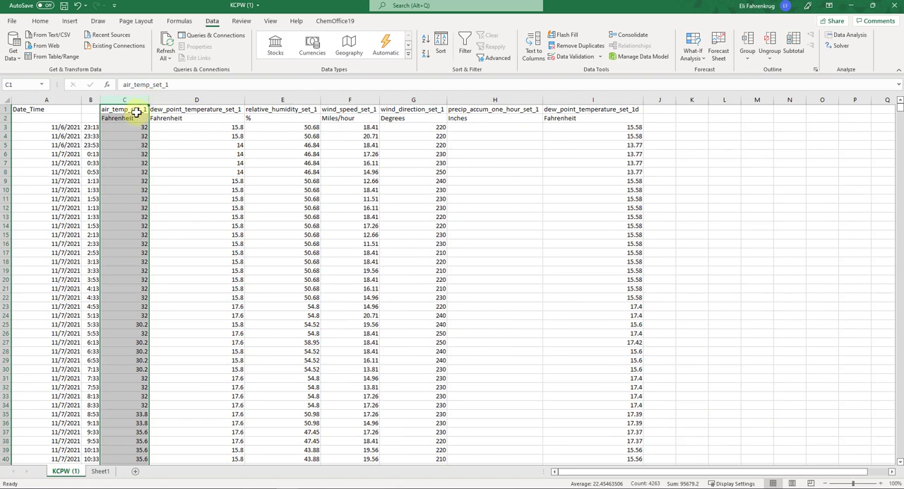
- Enter the header Time in cell B1 and rename the header in A1 to Date
click(91, 110)
text(Time)
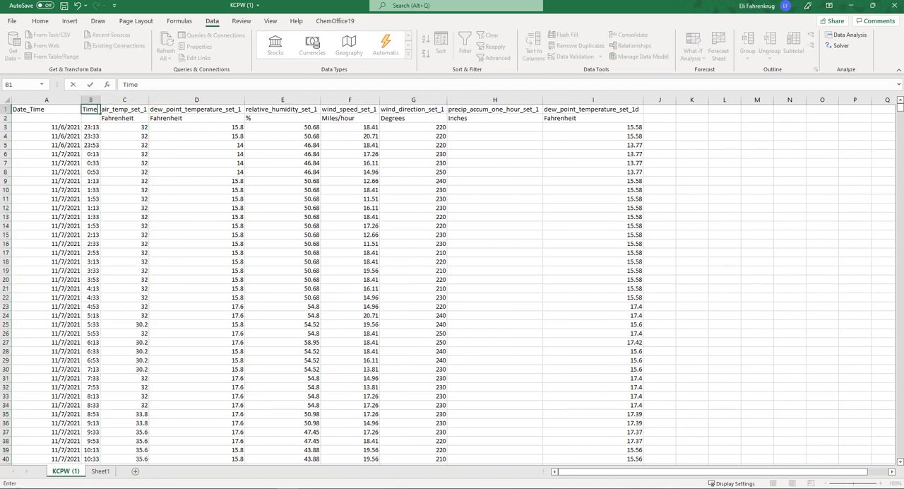
key(Left)
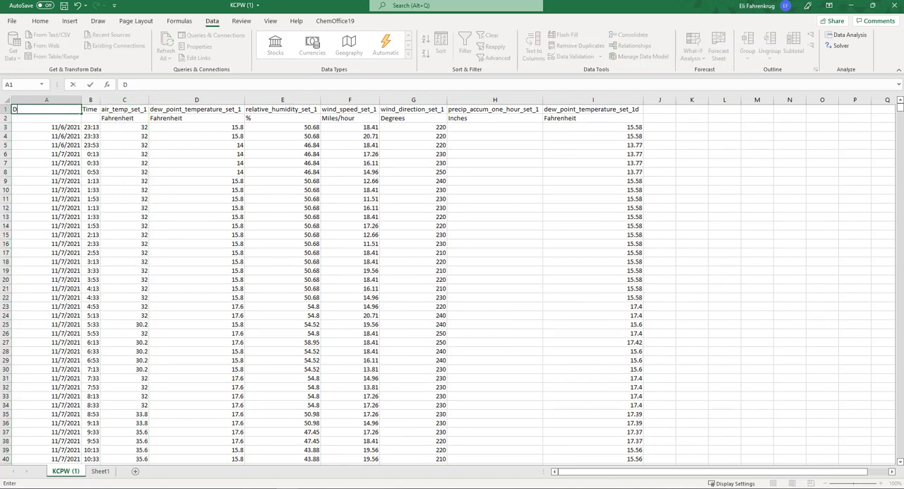
text(Date)
key(Return)
click(349, 253)
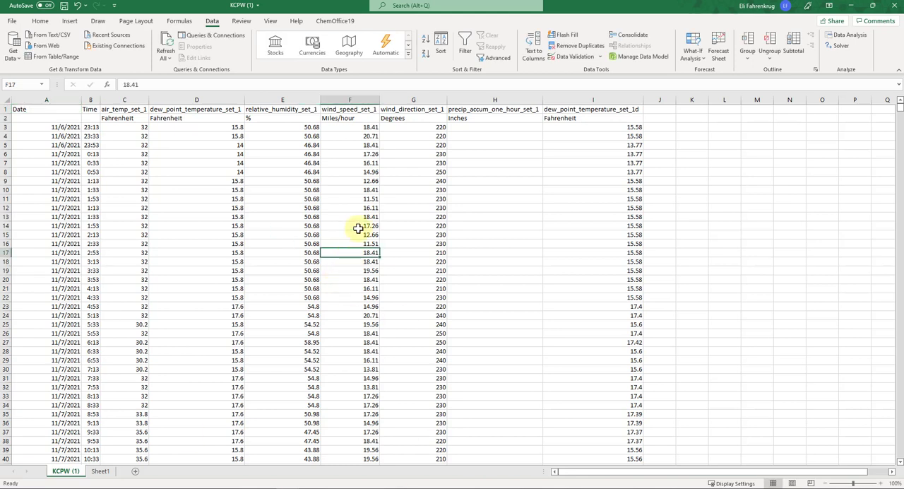
- Format the Date column with the year-first date type shown as 2012-03-14, using the English (United States) locale
click(60, 99)
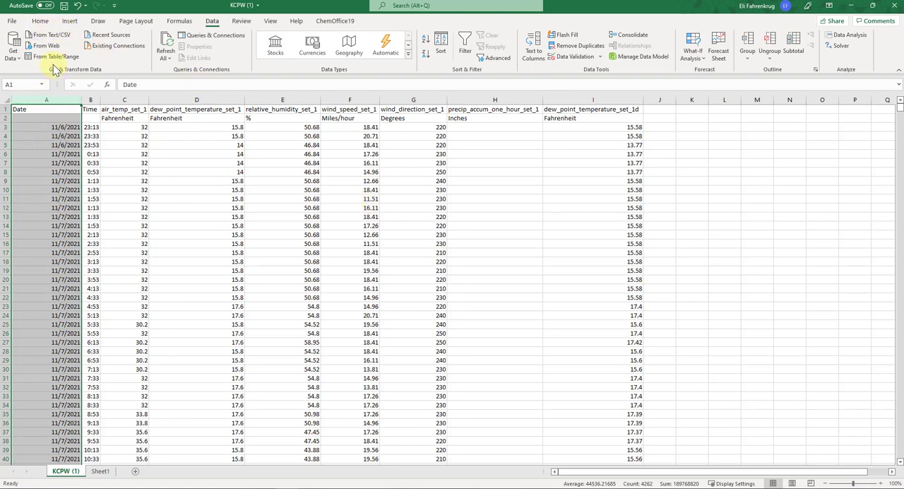
click(42, 21)
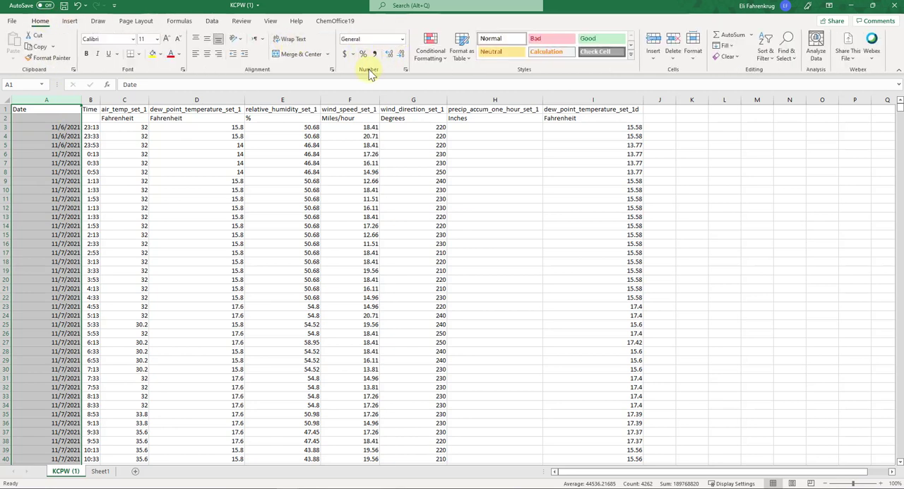
click(402, 41)
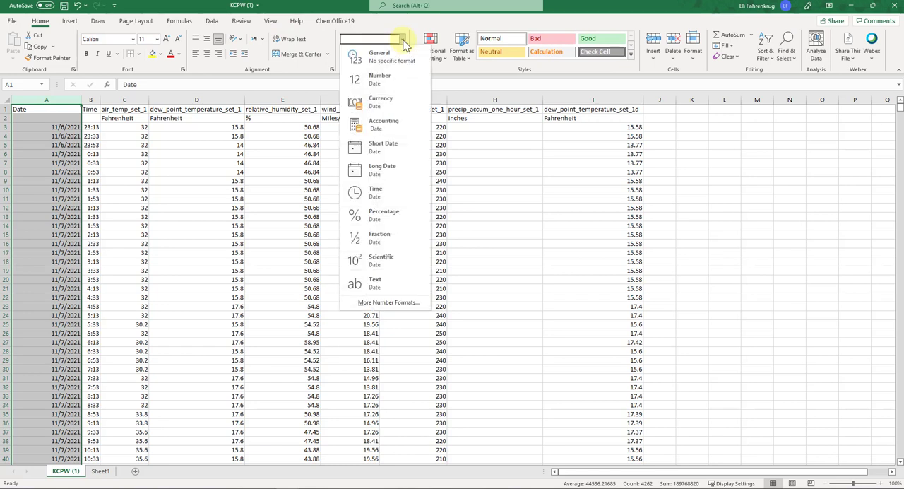
click(402, 304)
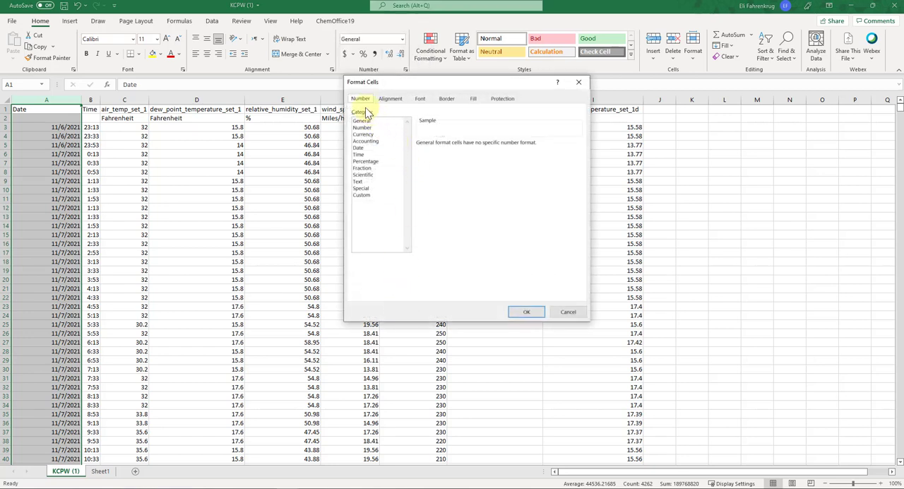
click(362, 101)
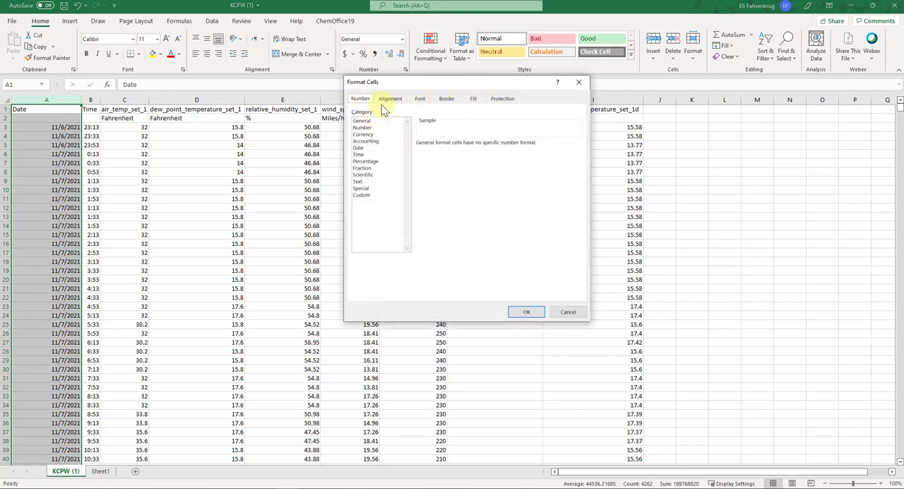
click(358, 148)
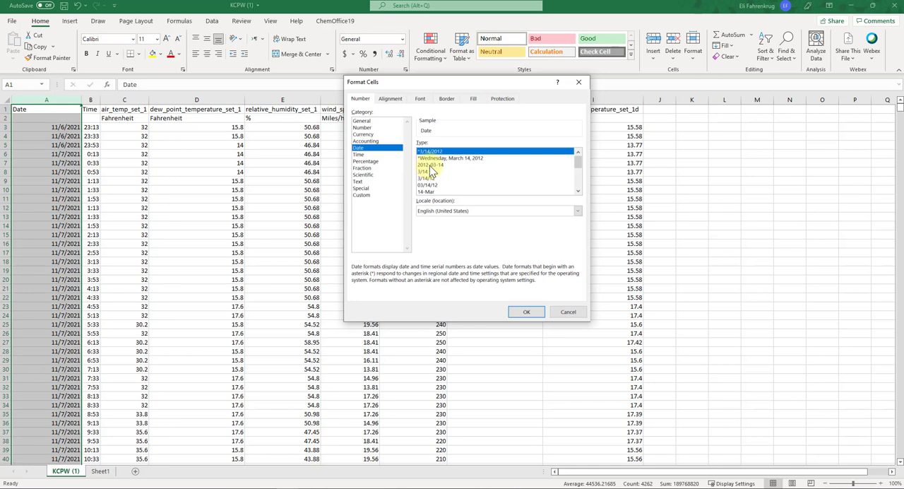
click(431, 164)
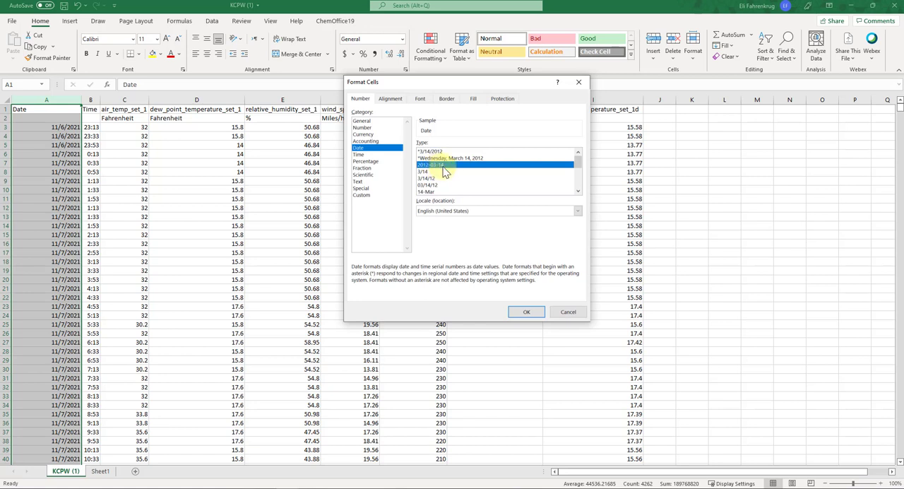
click(531, 311)
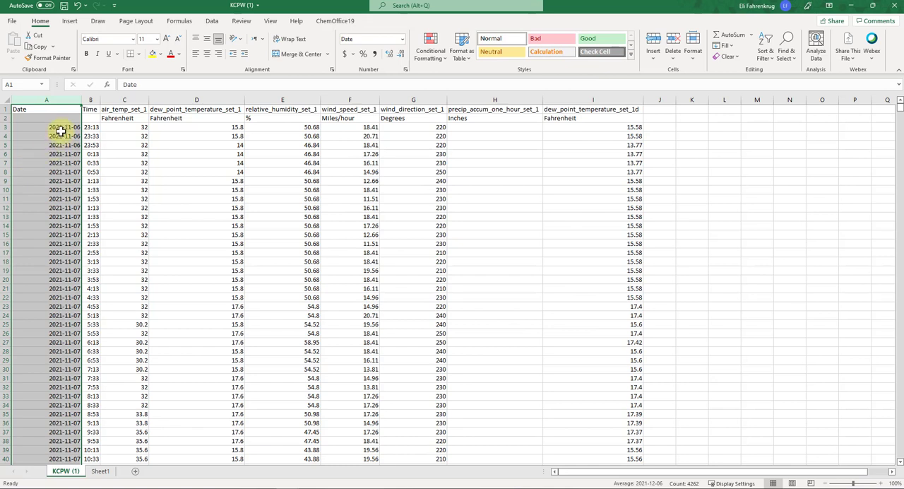
click(349, 262)
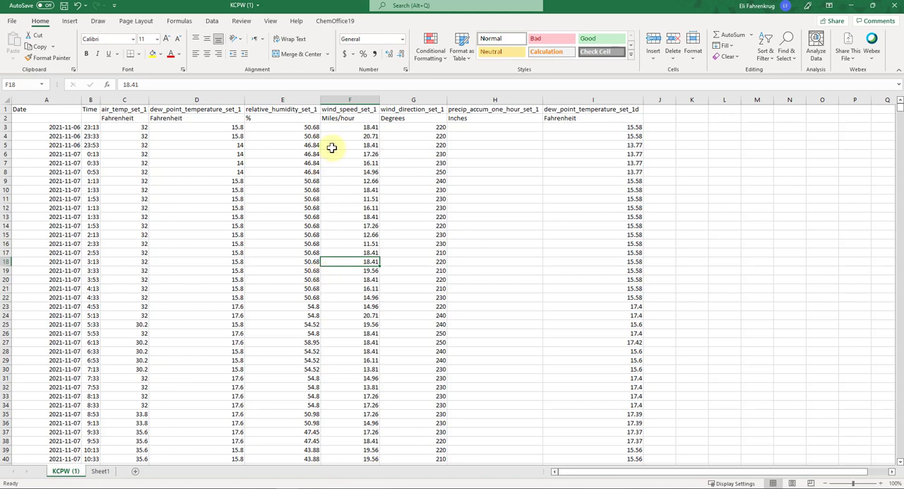
click(52, 135)
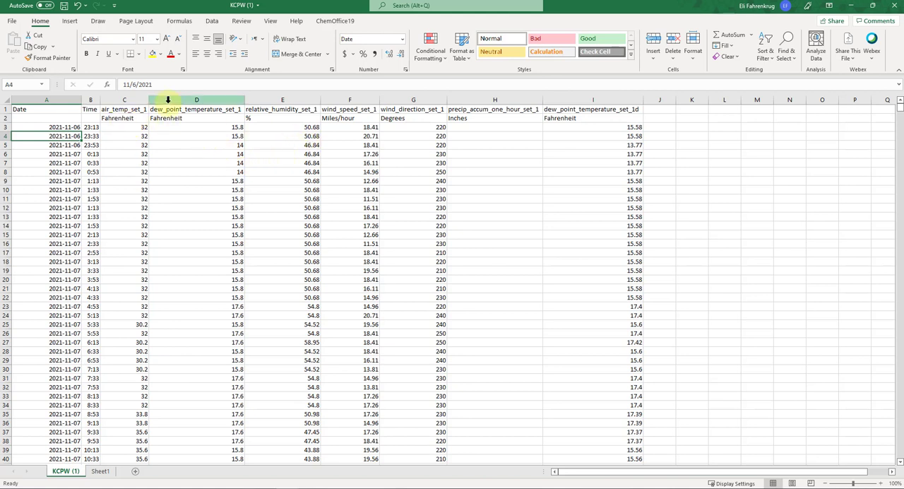
- Insert a blank column between the air_temp_set_1 and dew_point_temperature_set_1 columns
click(168, 100)
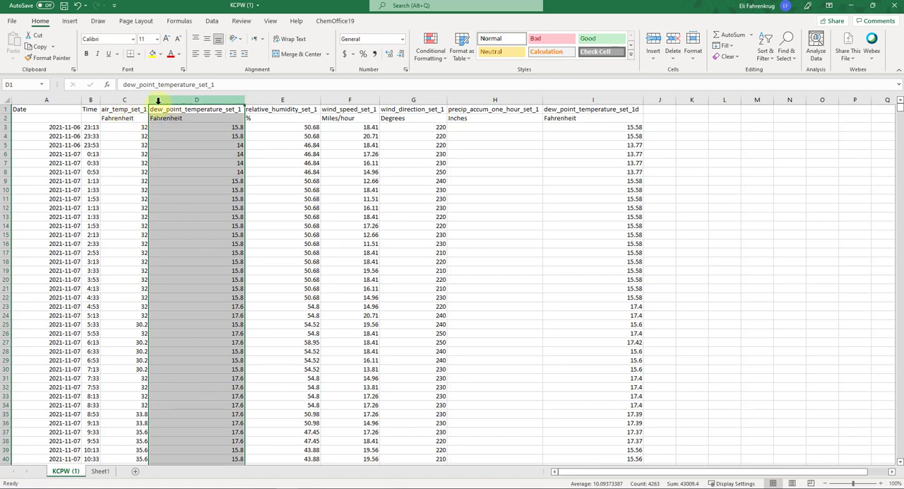
click(125, 178)
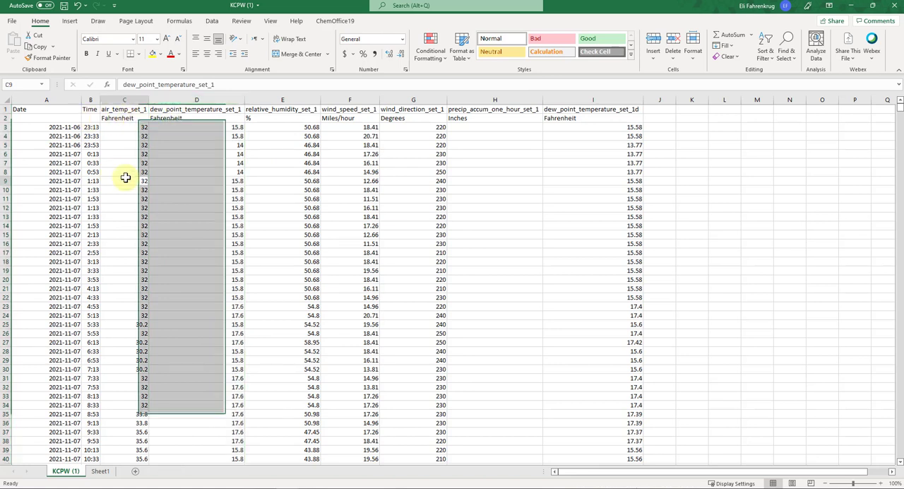
click(178, 99)
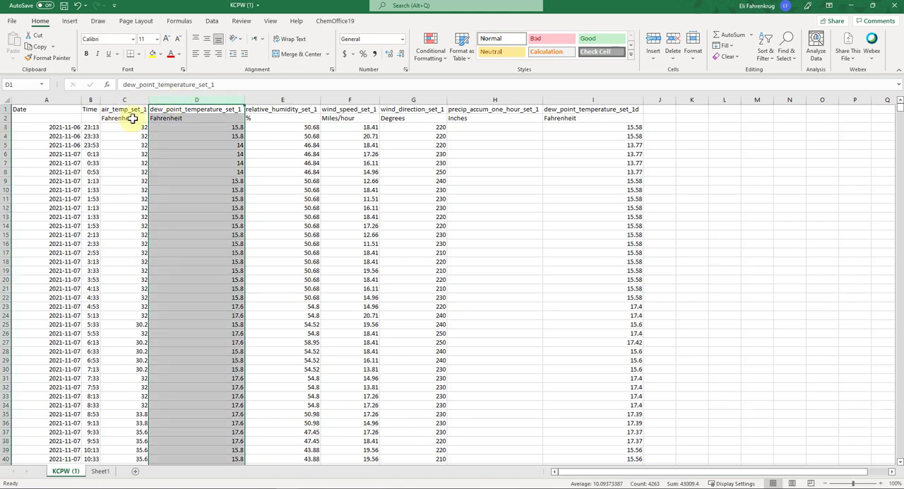
right_click(171, 99)
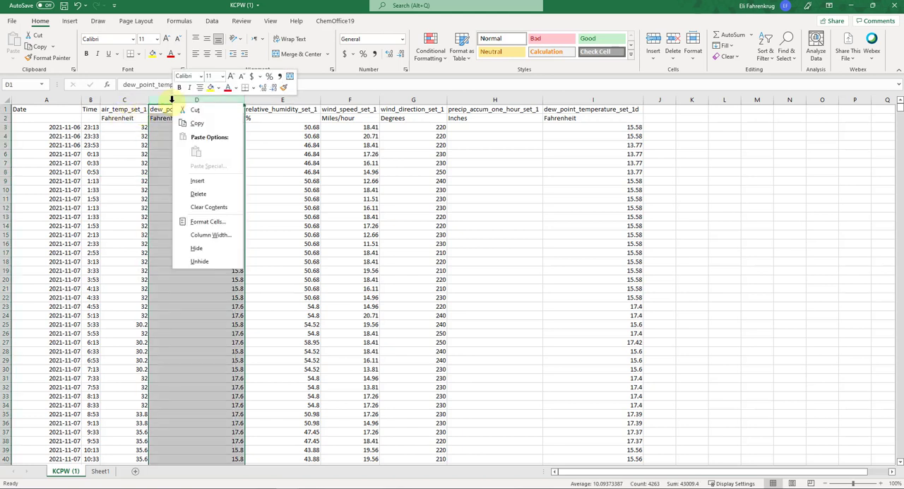
click(189, 181)
click(281, 231)
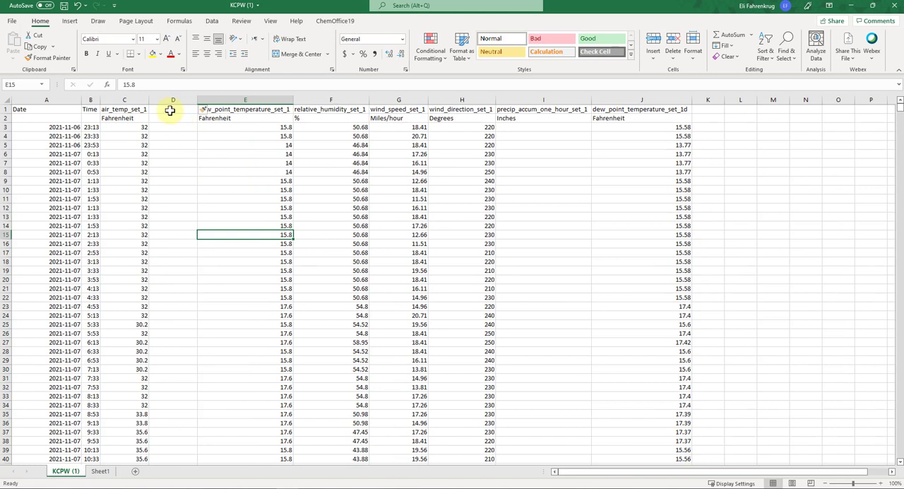
- Enter the header Air Temp (C) in cell D1 of the new blank column
click(172, 108)
text(Air Temp)
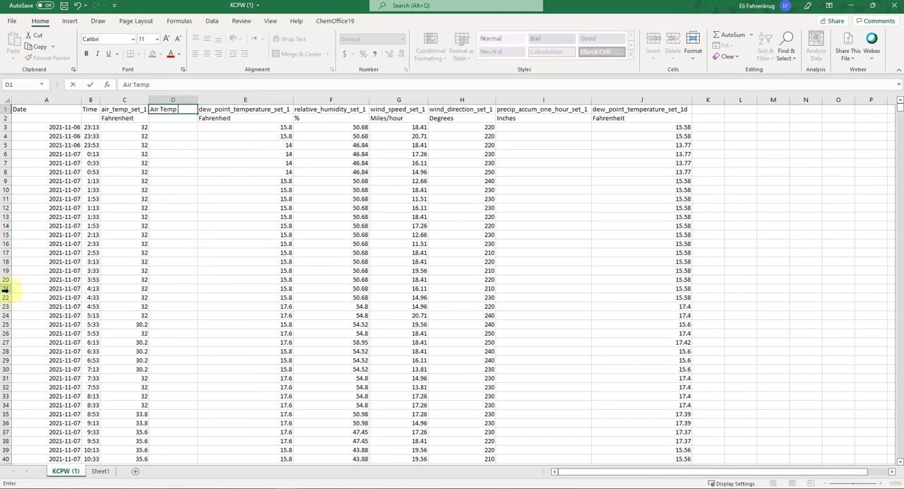
text( (C))
key(Return)
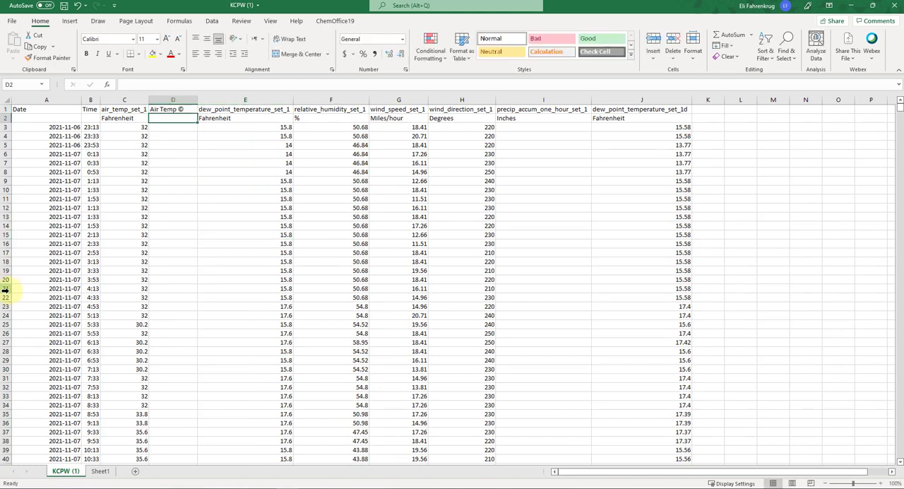
- Enter the formula =CONVERT(C3,"F","C") in cell D3 to convert the first air temperature from Fahrenheit to Celsius
click(177, 127)
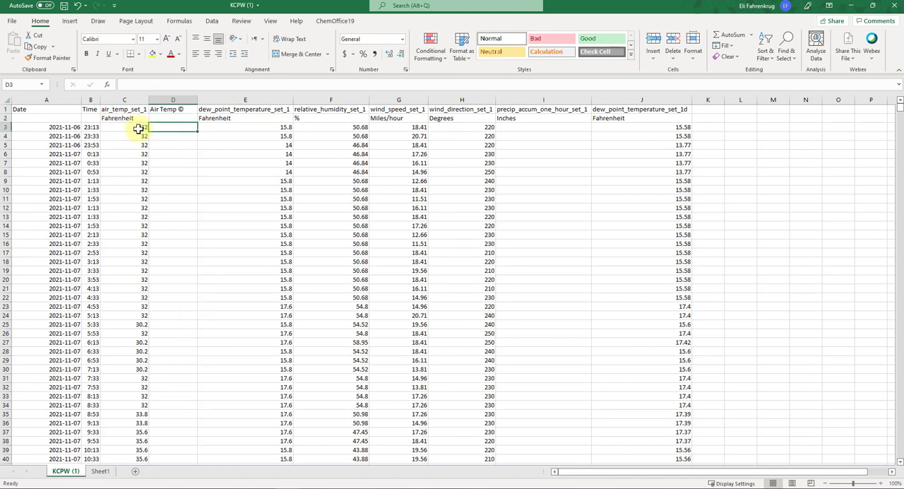
text(=)
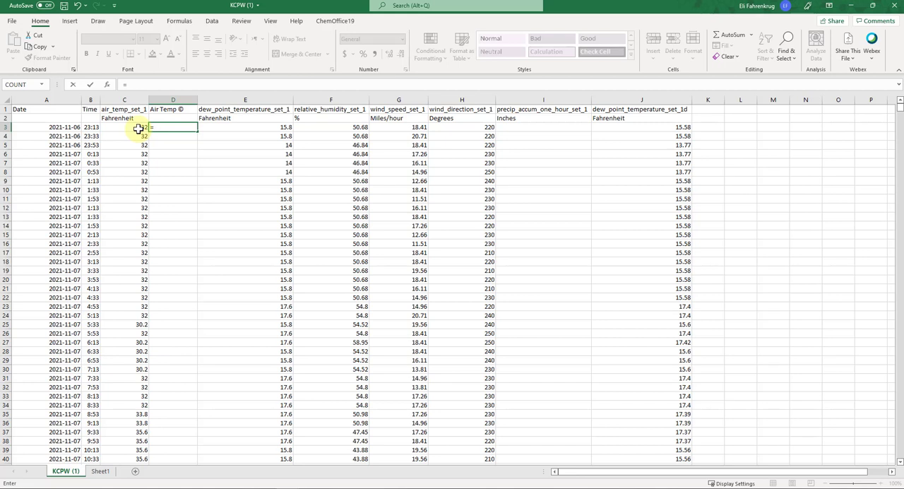
text(convert)
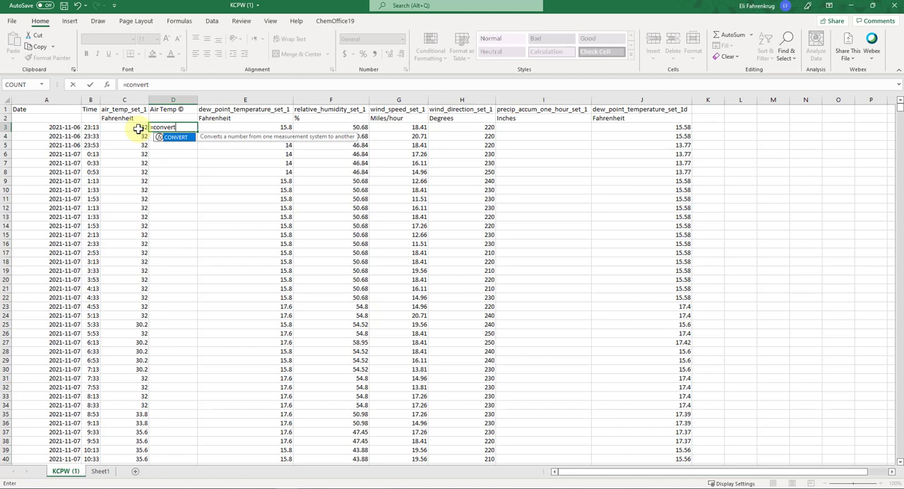
text(()
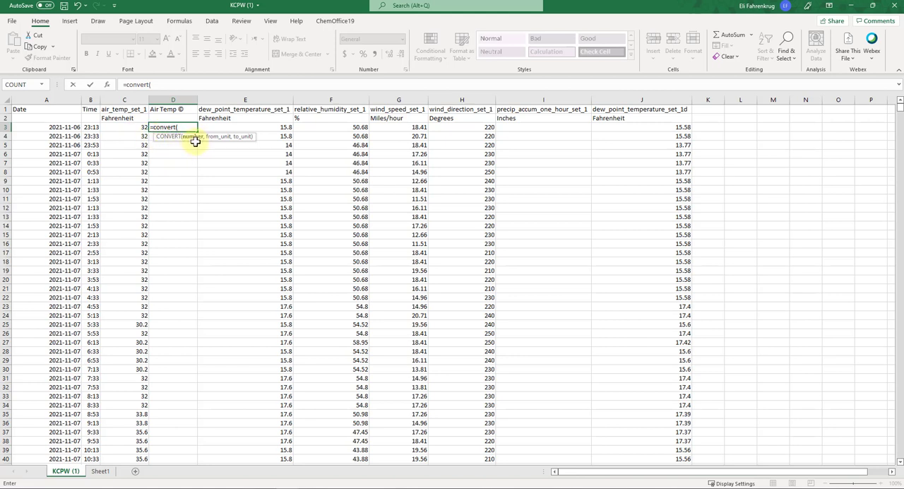
click(141, 126)
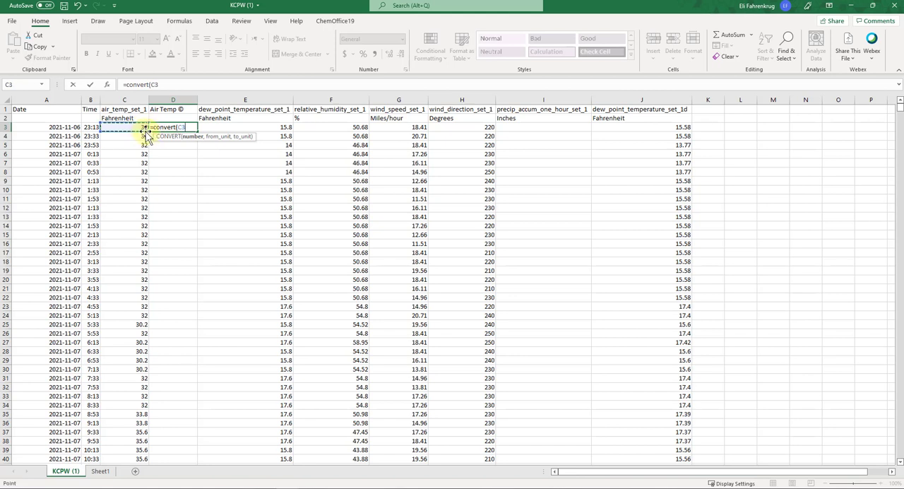
text(,)
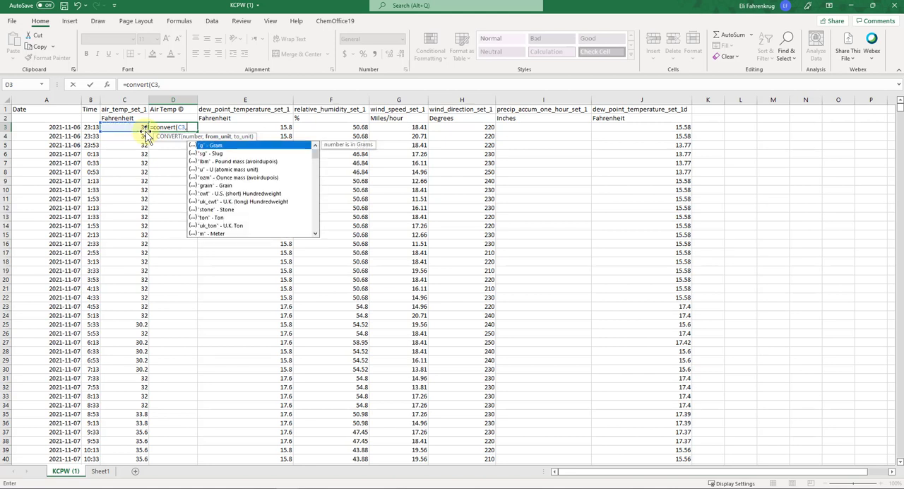
drag(315, 163, 313, 198)
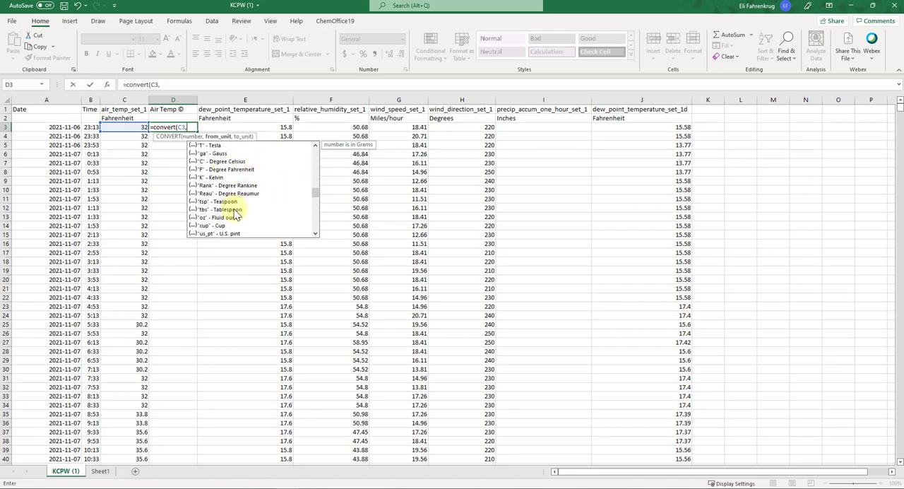
scroll(231, 179, down, 1)
scroll(233, 178, up, 5)
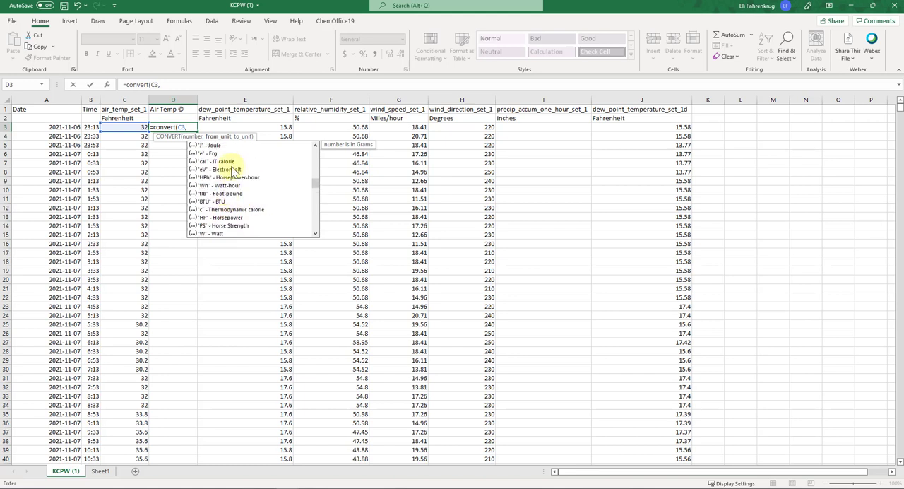
scroll(216, 177, down, 4)
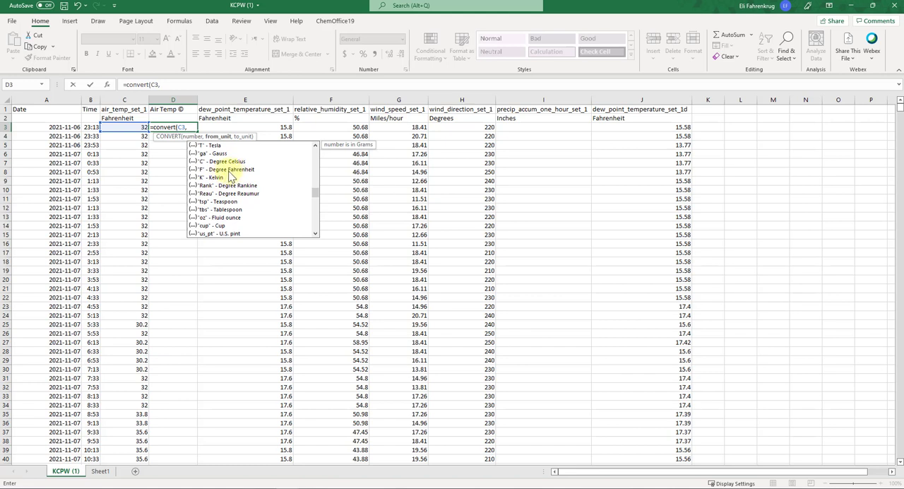
double_click(231, 171)
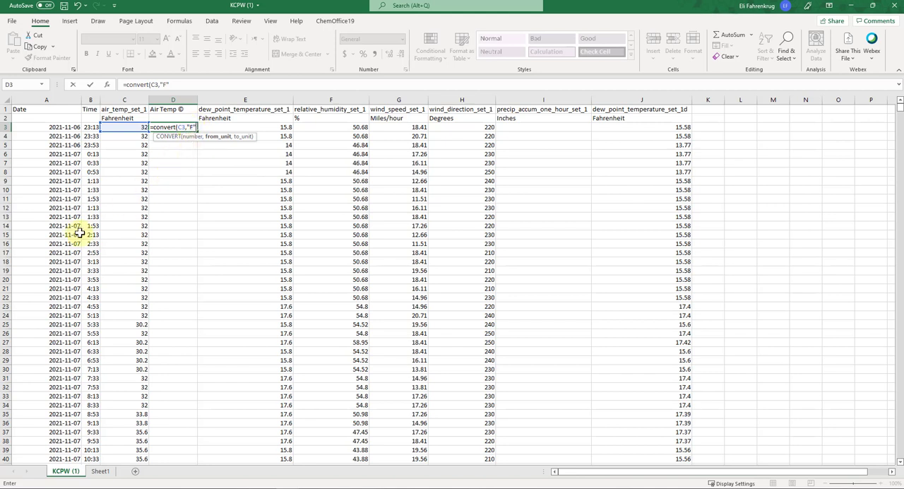
text(,)
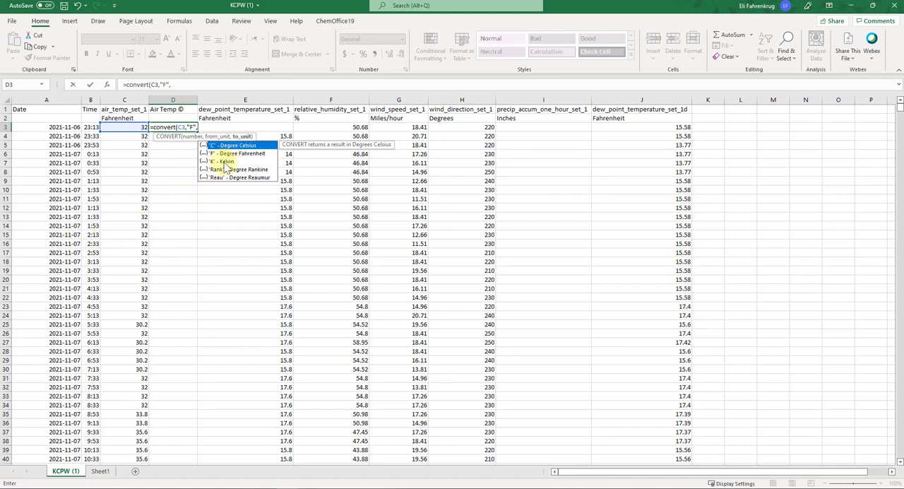
double_click(228, 146)
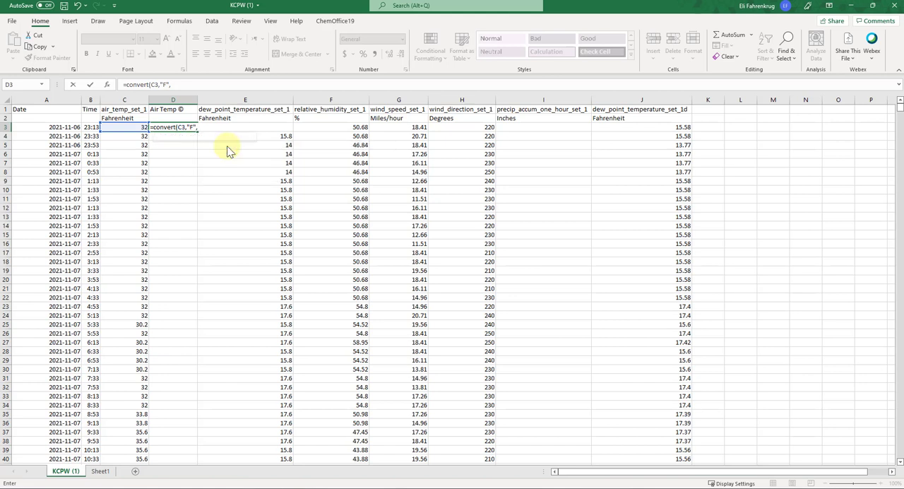
text())
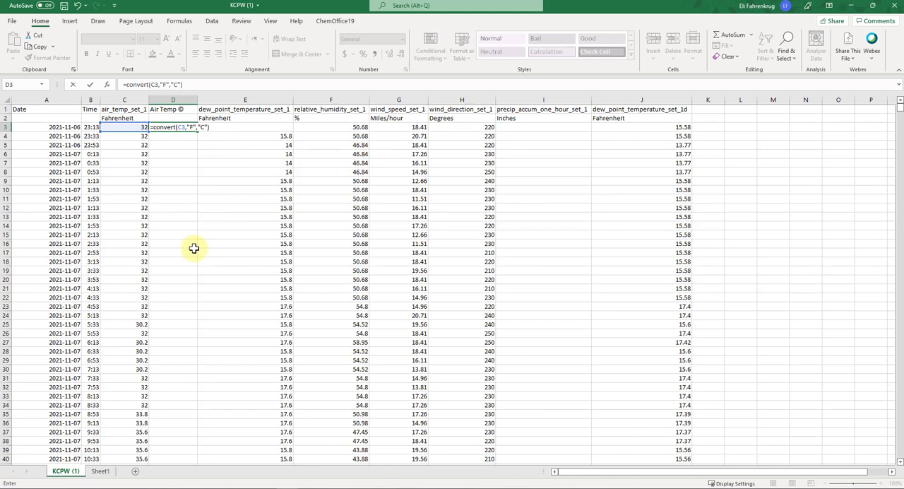
key(Return)
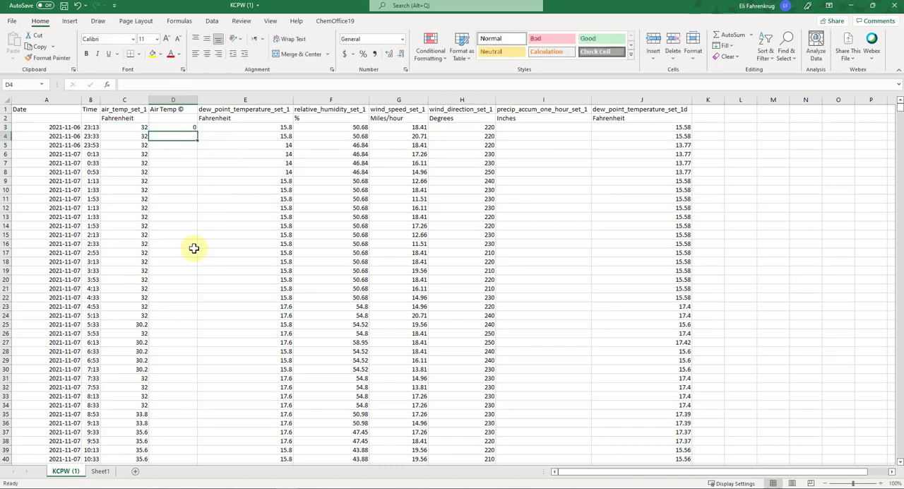
- Fill the D3 conversion formula down the Celsius air temperature column to the last data row, 4263
click(182, 128)
click(134, 128)
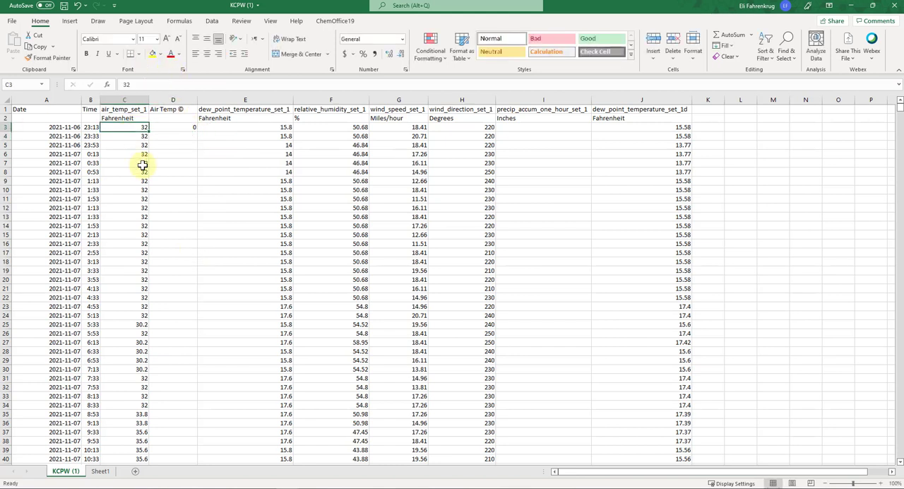
click(193, 127)
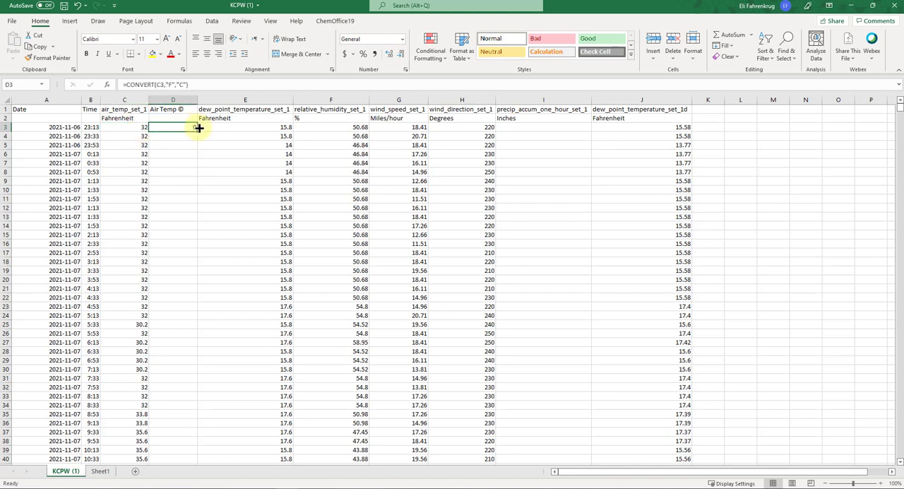
mouse_move(198, 131)
mouse_down()
mouse_move(179, 147)
mouse_move(200, 131)
mouse_move(188, 198)
mouse_move(190, 458)
mouse_move(198, 204)
mouse_move(198, 456)
mouse_move(183, 474)
mouse_move(182, 429)
mouse_up()
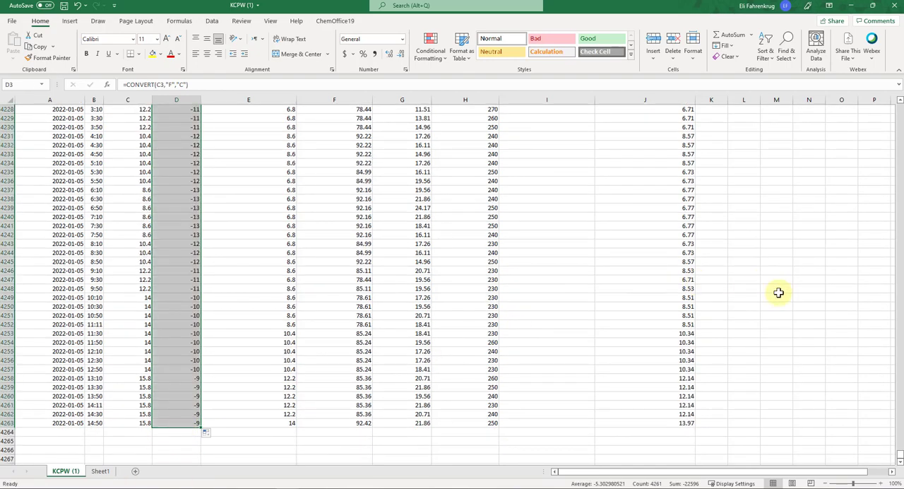
drag(899, 458, 896, 99)
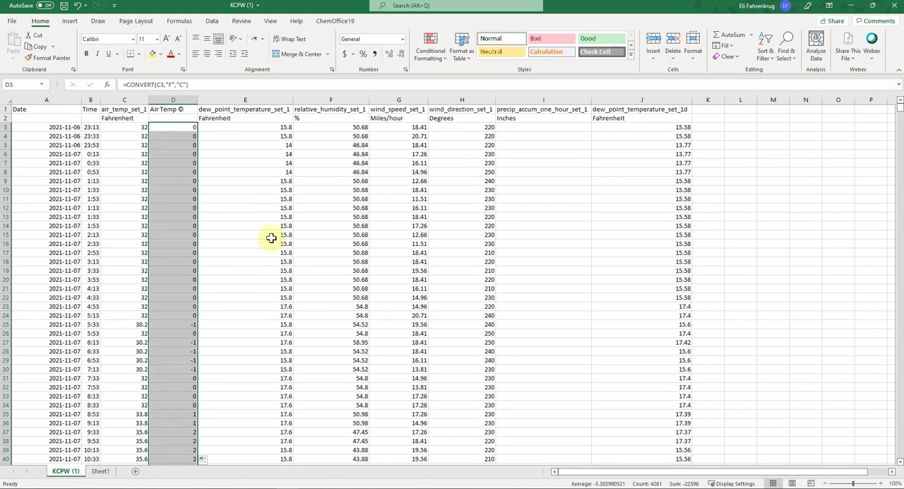
click(244, 135)
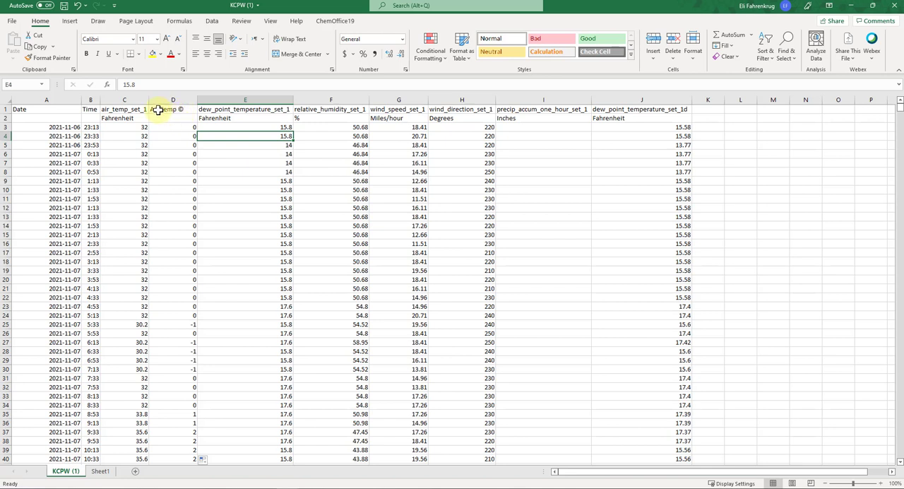
- Insert a markers-only scatter chart of the Celsius air temperatures in column D against the dates in column A
click(250, 163)
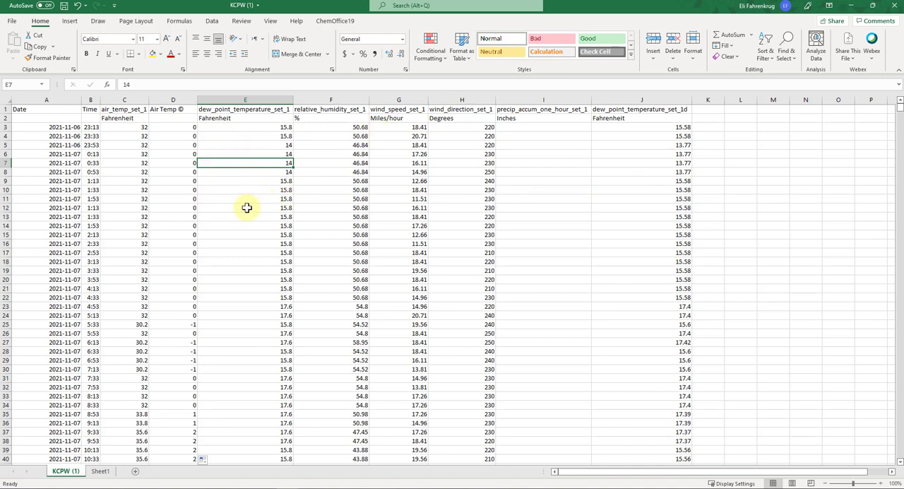
click(66, 99)
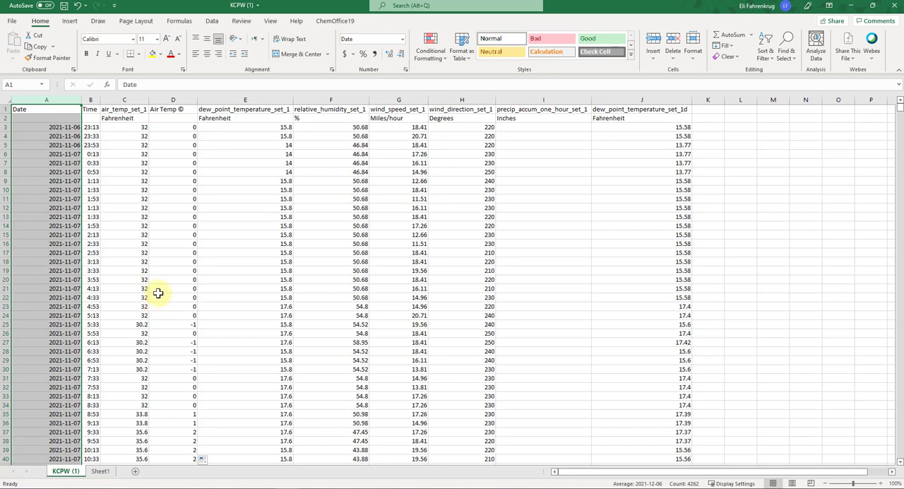
ctrl+click(181, 100)
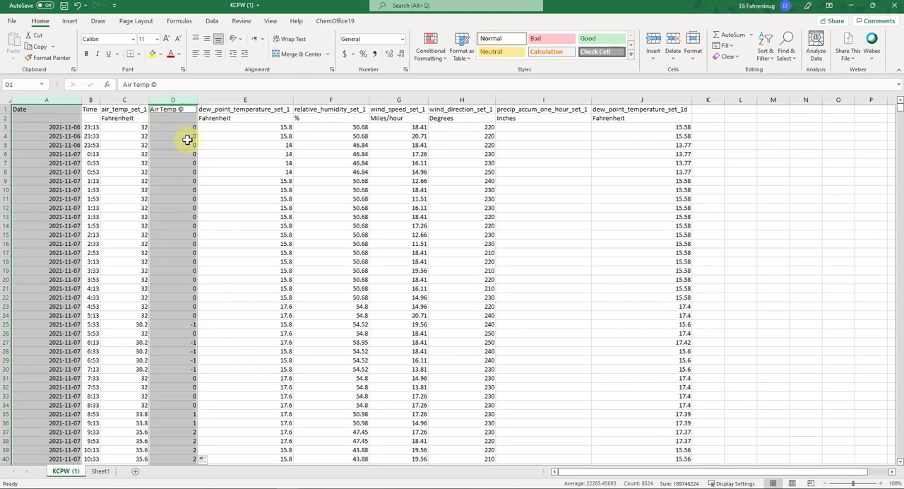
click(73, 22)
click(437, 56)
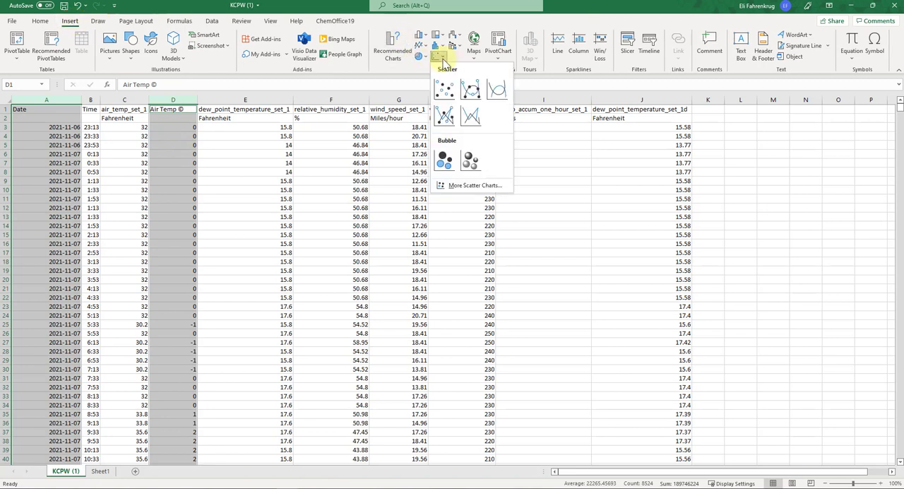
click(445, 89)
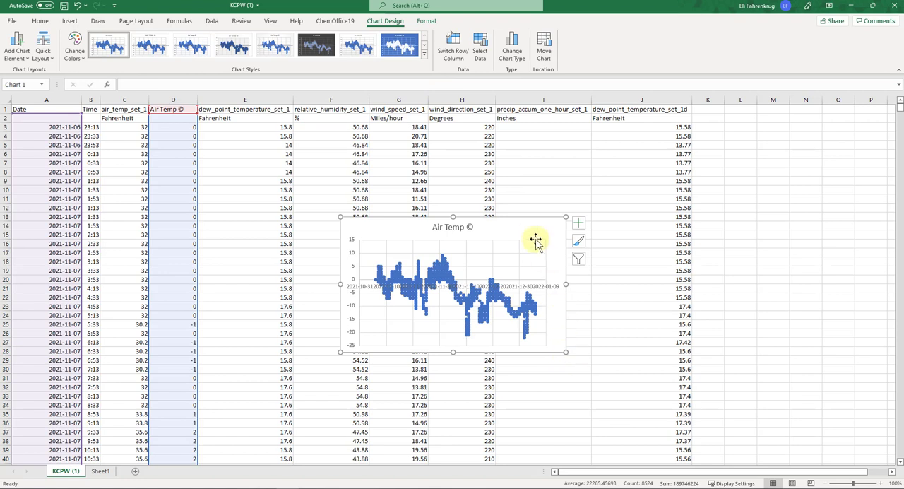
- Move the scatter chart up over the data and enlarge it to reach from column E to column N, down to about row 27
drag(526, 222, 472, 175)
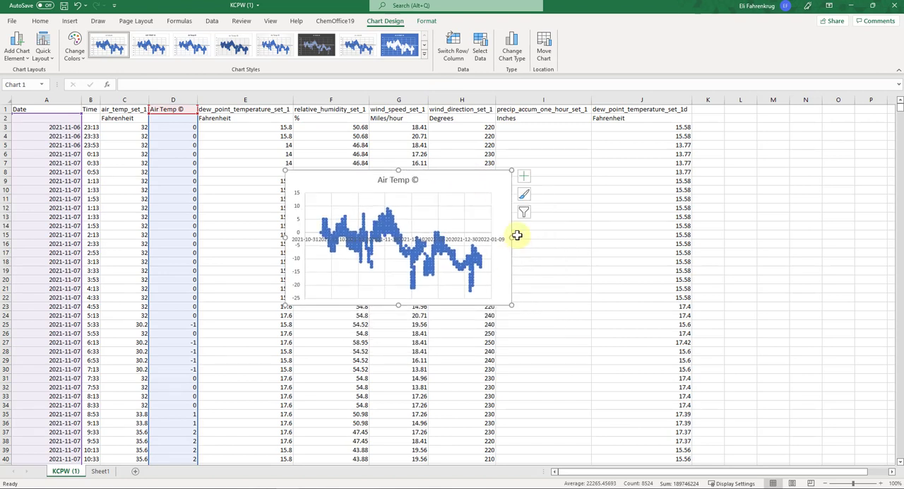
drag(512, 239, 804, 228)
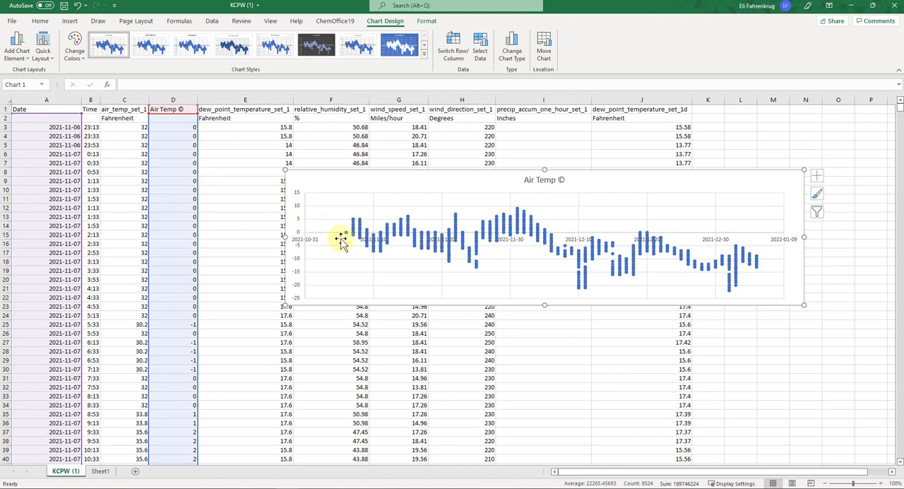
mouse_move(346, 237)
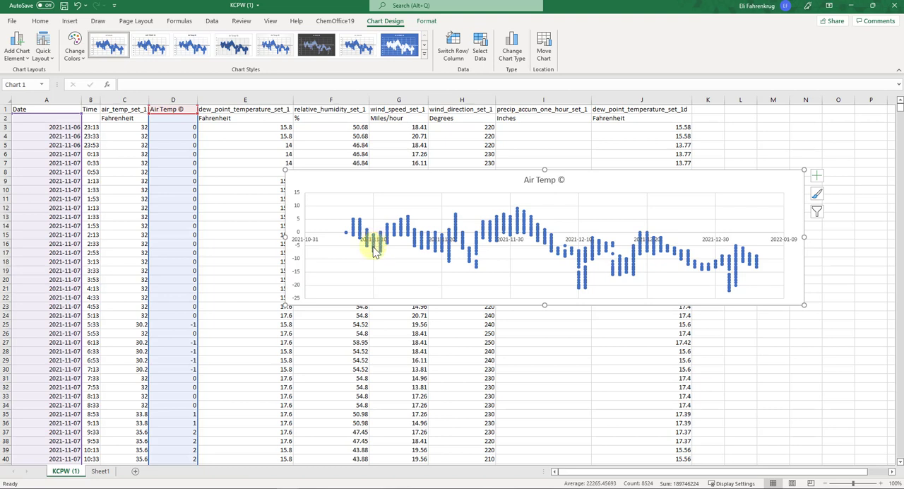
mouse_move(375, 253)
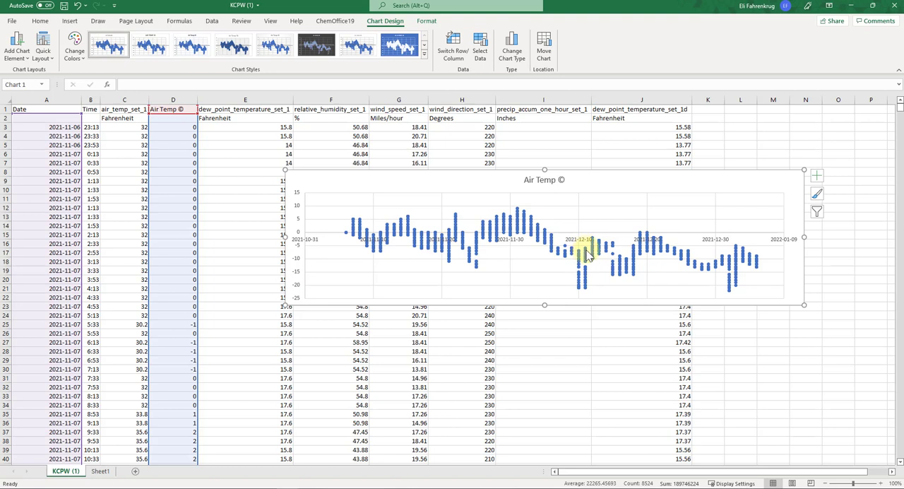
mouse_move(585, 252)
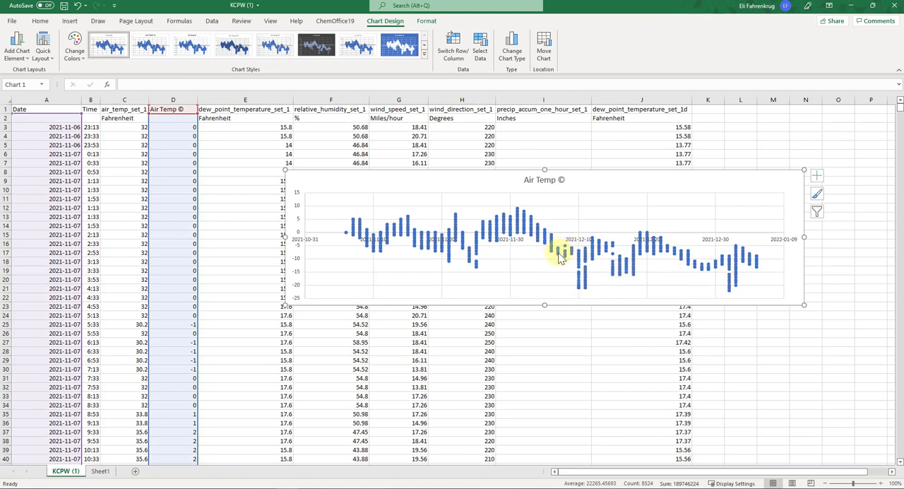
mouse_move(559, 258)
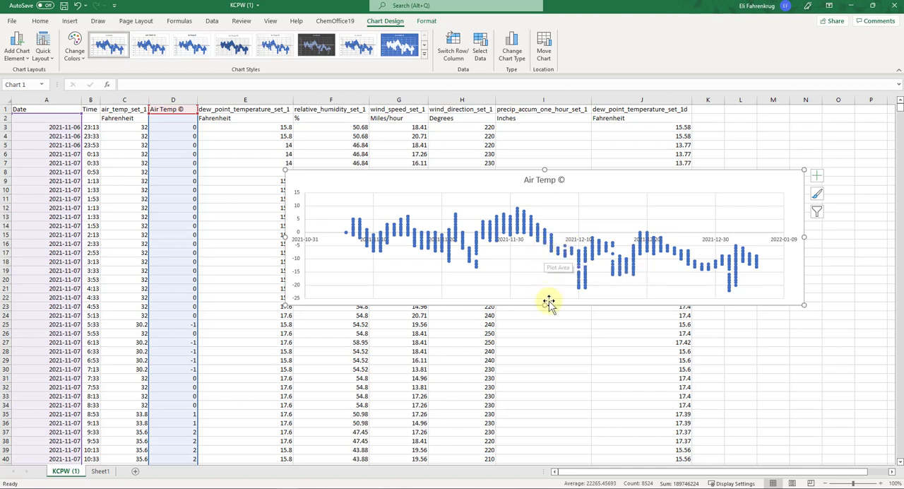
drag(544, 305, 544, 348)
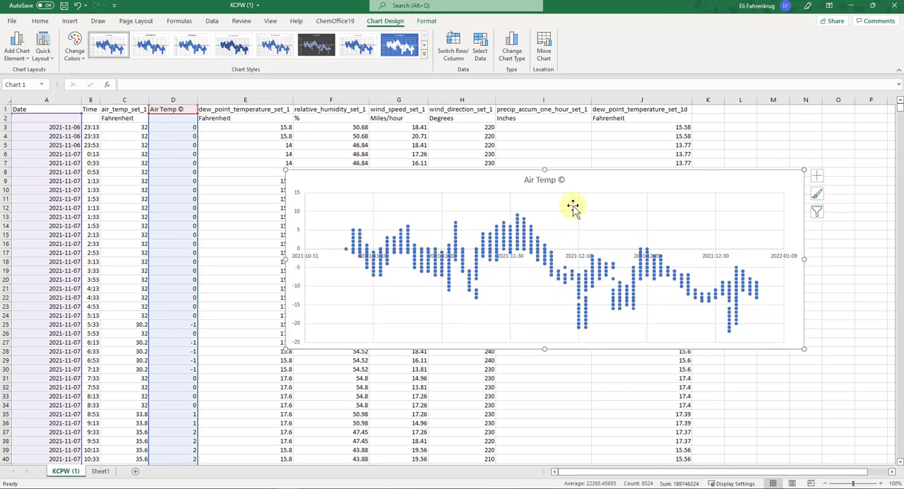
- Delete the chart title and add axis titles to the scatter chart
click(558, 185)
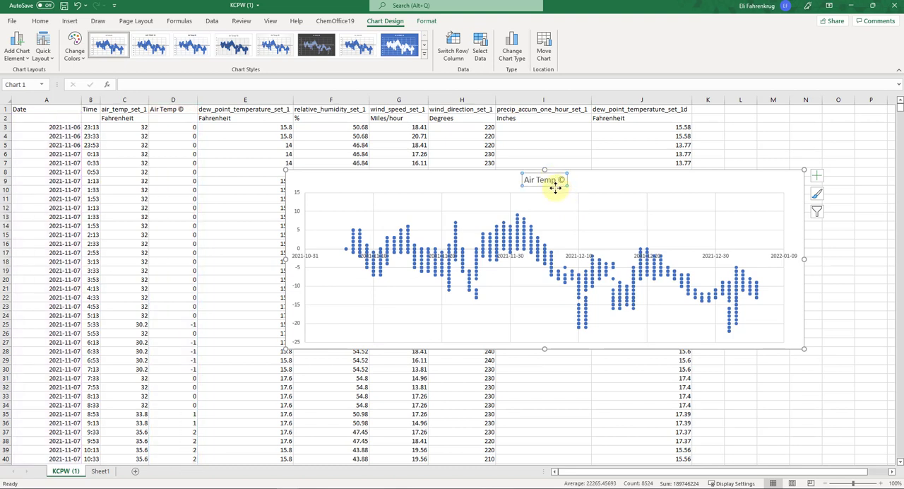
key(Delete)
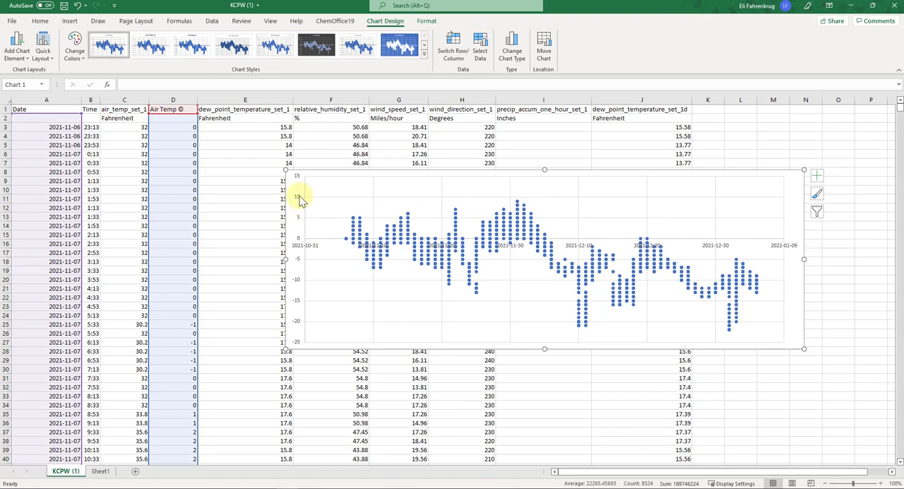
click(818, 178)
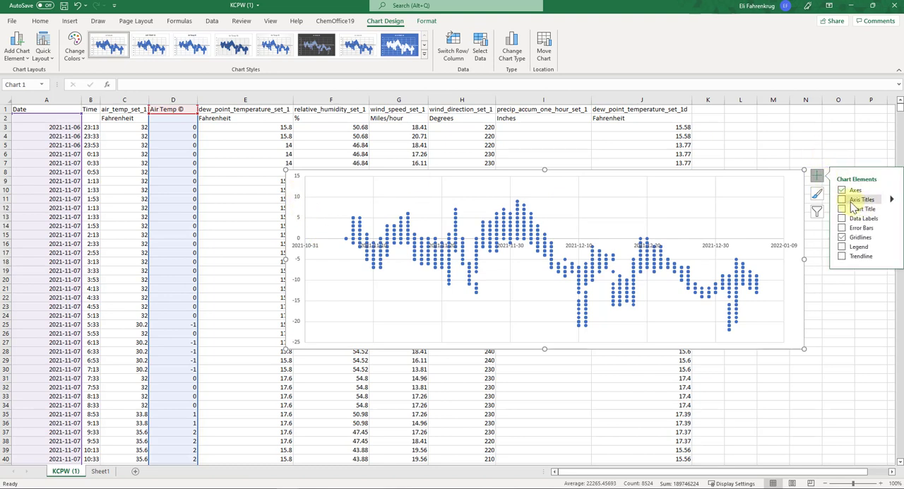
click(843, 200)
- Set the vertical axis title to "Surface Temperature (deg C)" and enlarge its text by three size steps
click(297, 258)
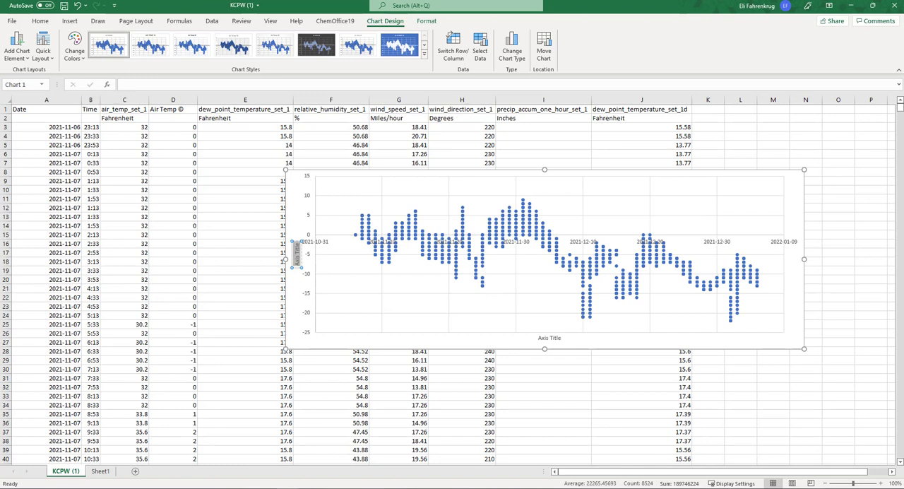
text(Surface Temperat)
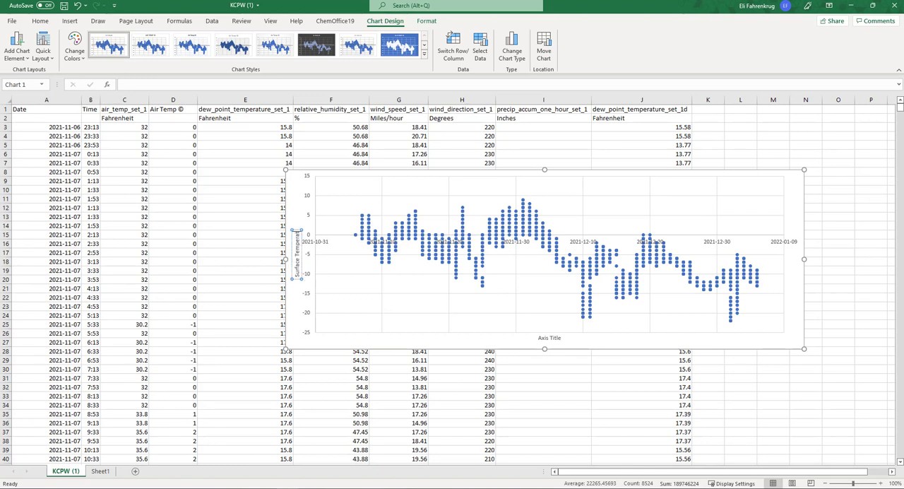
text(ure (deg C))
key(ctrl+a)
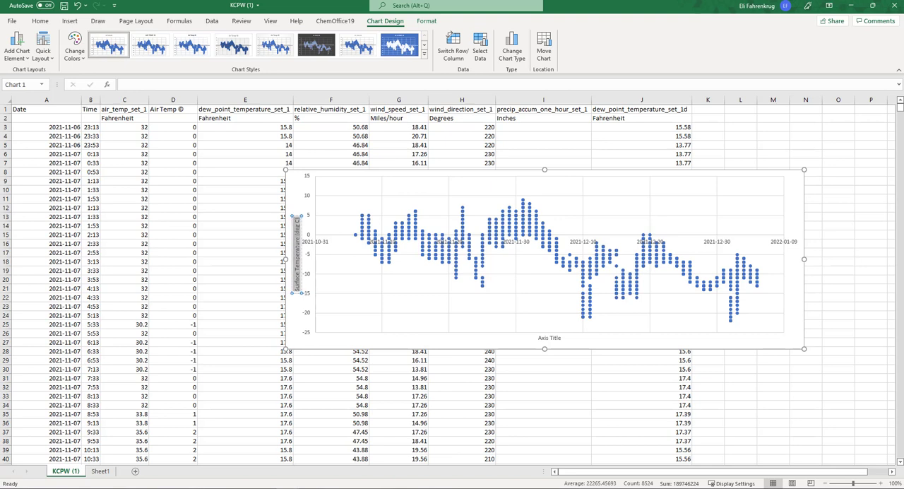
key(ctrl+shift+period)
key(ctrl+shift+period)
key(ctrl+shift+period)
key(ctrl+shift+period)
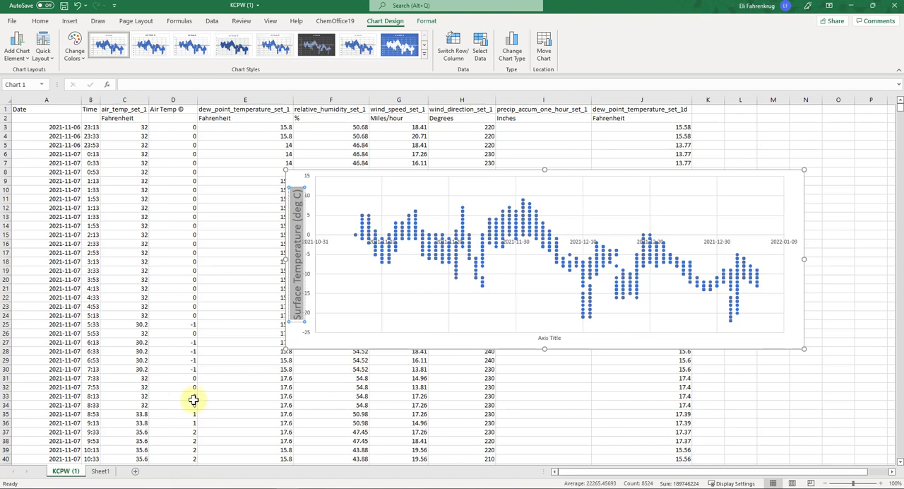
- Set the horizontal axis title to "Date" and enlarge its text by three size steps
click(550, 338)
double_click(551, 339)
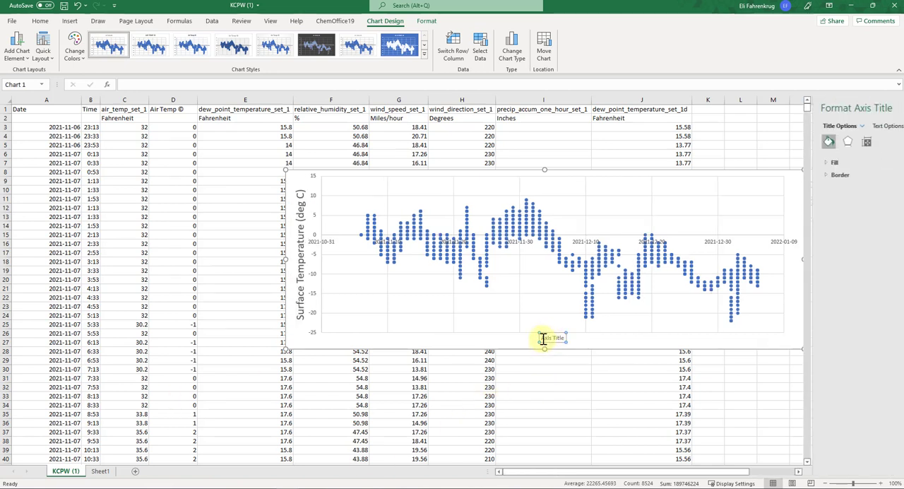
key(ctrl+a)
text(D)
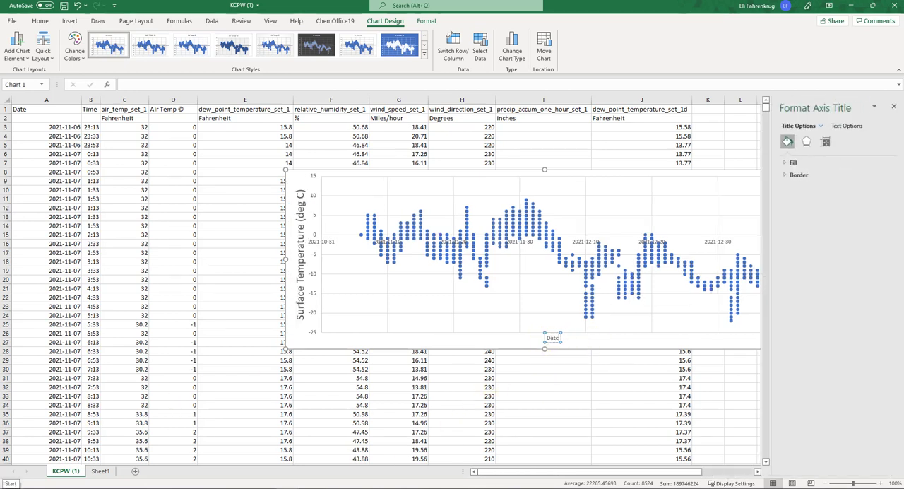
key(ctrl+shift+period)
key(ctrl+shift+period)
key(ctrl+shift+period)
key(ctrl+shift+period)
click(690, 202)
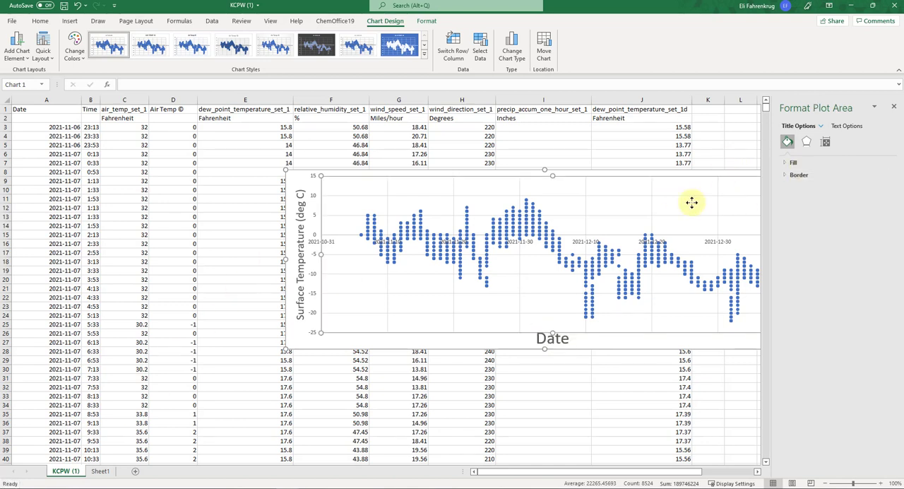
- Move the chart so that it starts at column D, row 9, and turn off its gridlines
drag(716, 173, 516, 189)
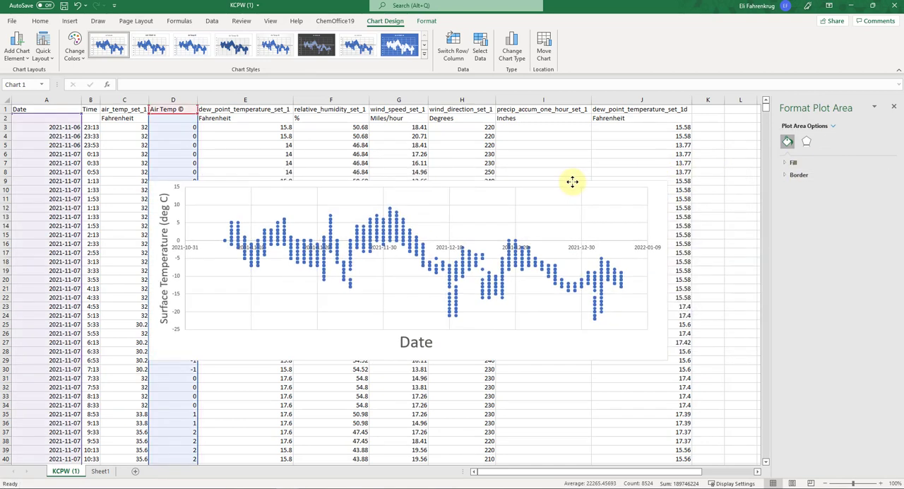
click(683, 190)
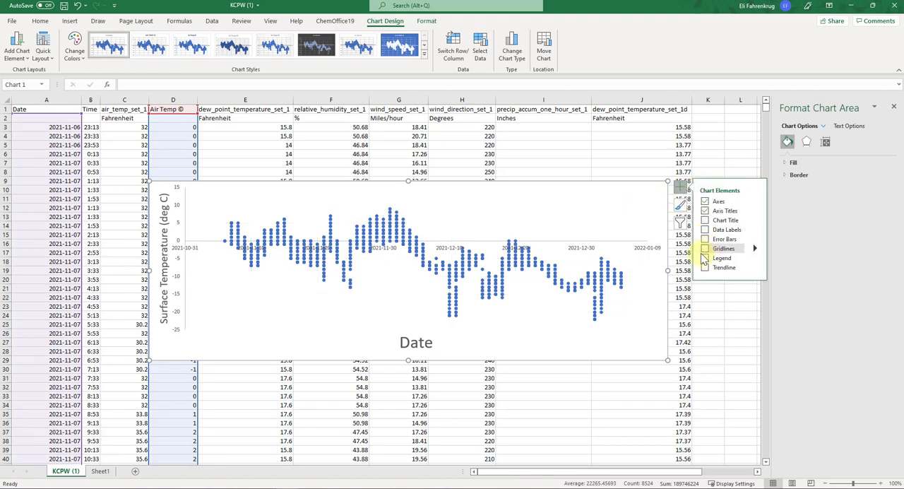
- Set the font size of the date labels on the horizontal axis to 12
click(655, 255)
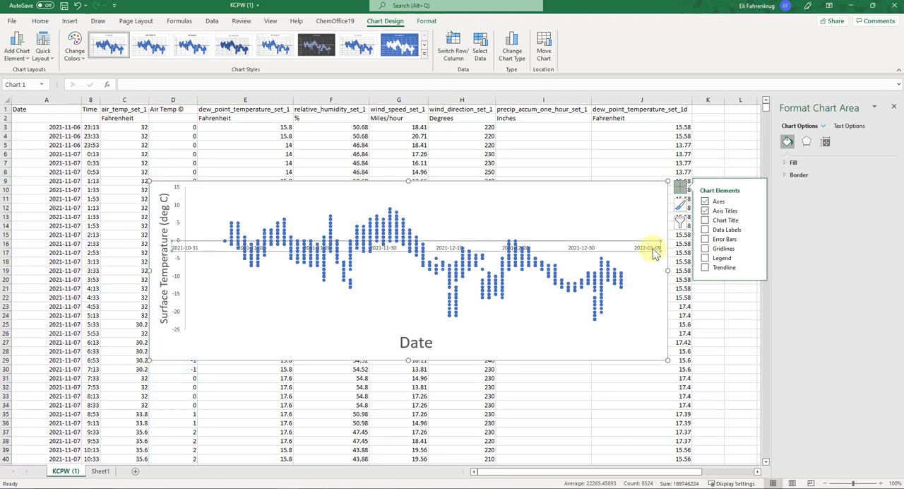
click(40, 20)
click(157, 39)
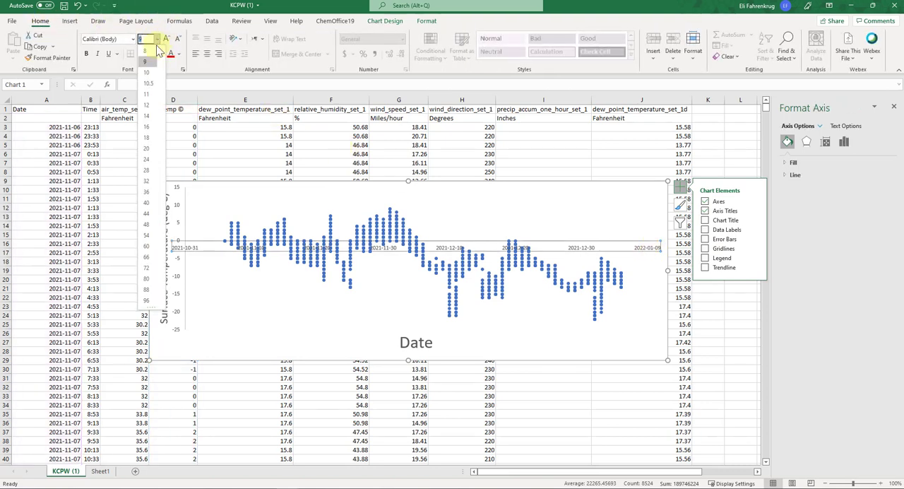
click(148, 104)
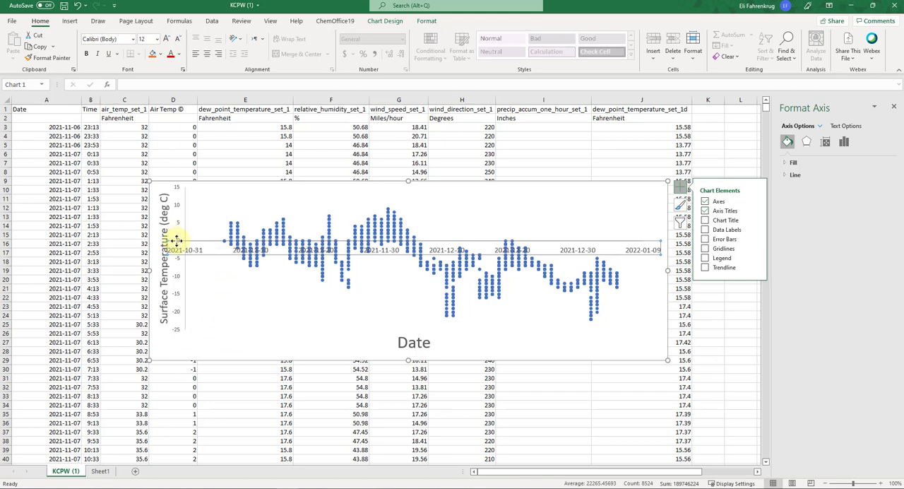
click(221, 297)
click(236, 344)
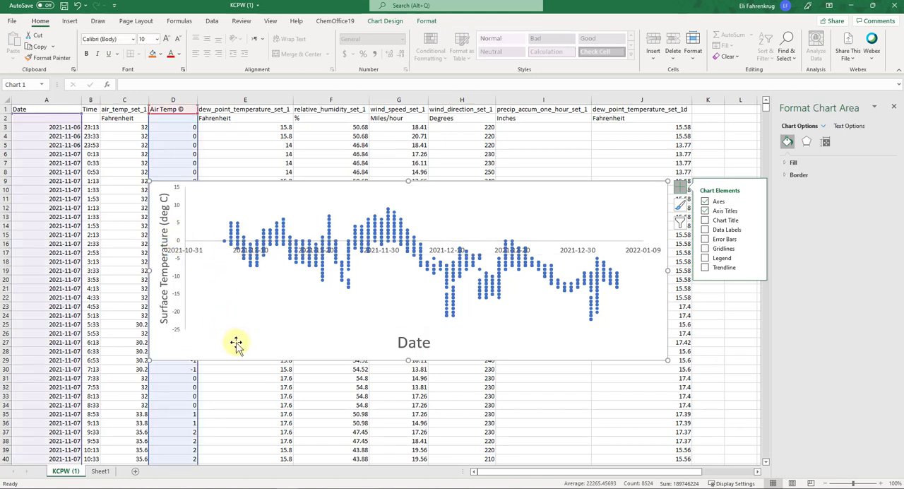
- Open the axis options of the horizontal date axis to review its bounds and crossing settings
click(206, 244)
click(206, 240)
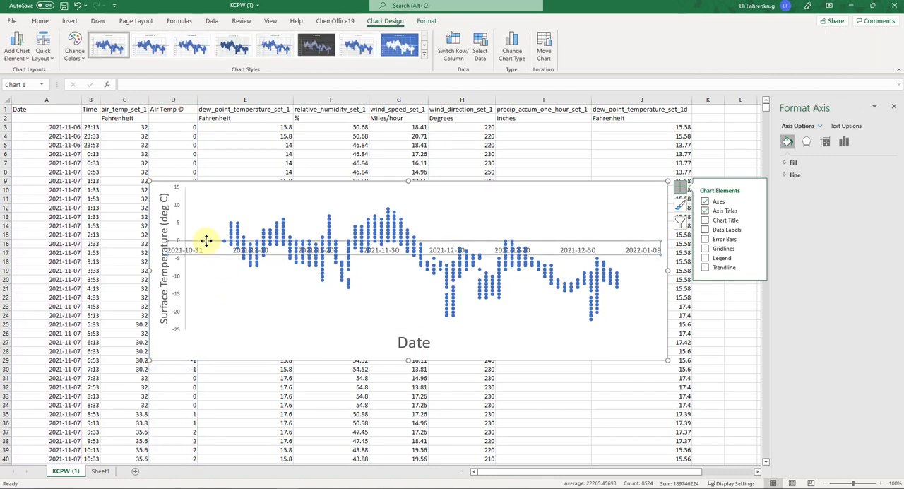
right_click(206, 241)
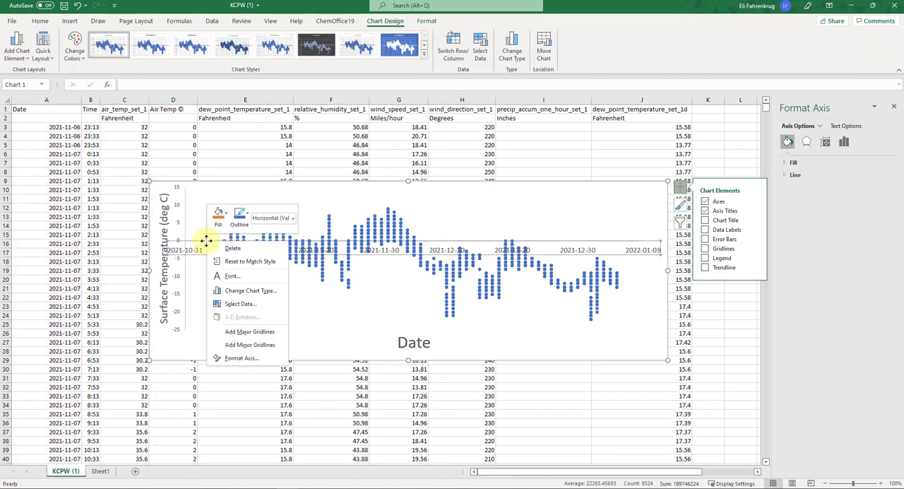
click(229, 357)
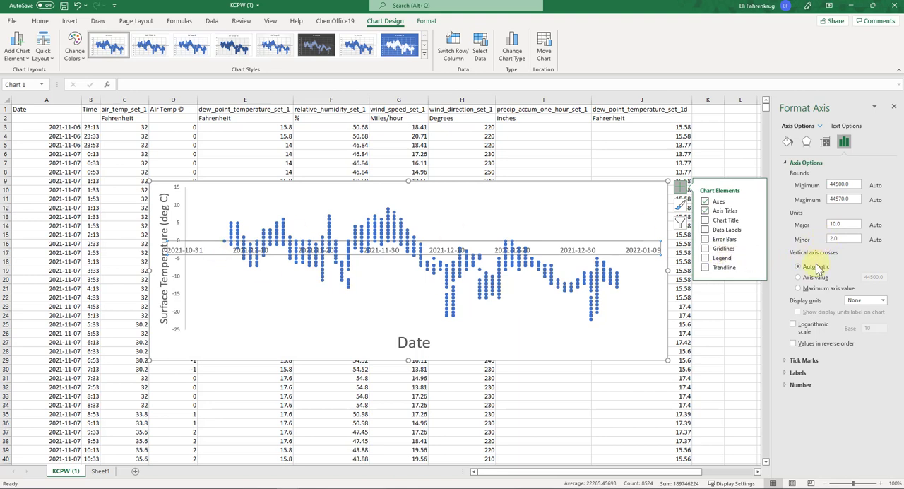
- Set the horizontal axis to cross the vertical temperature axis at the value -25
click(182, 229)
click(181, 226)
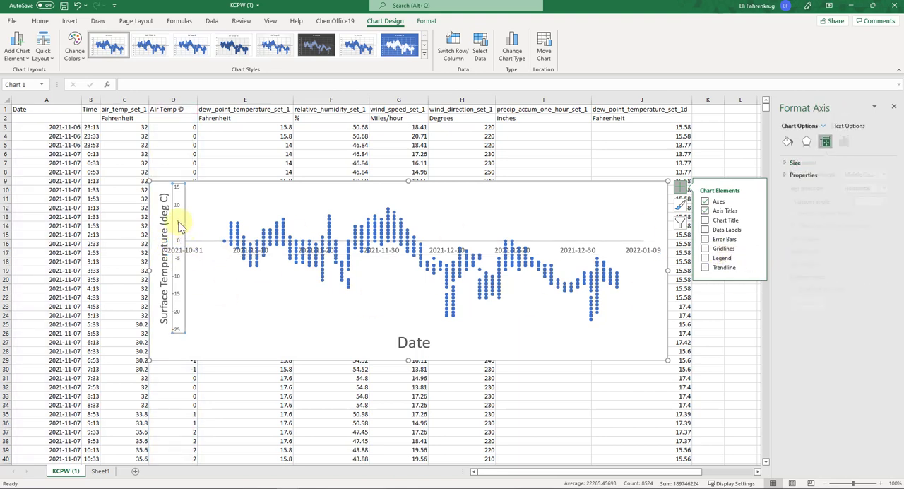
right_click(180, 226)
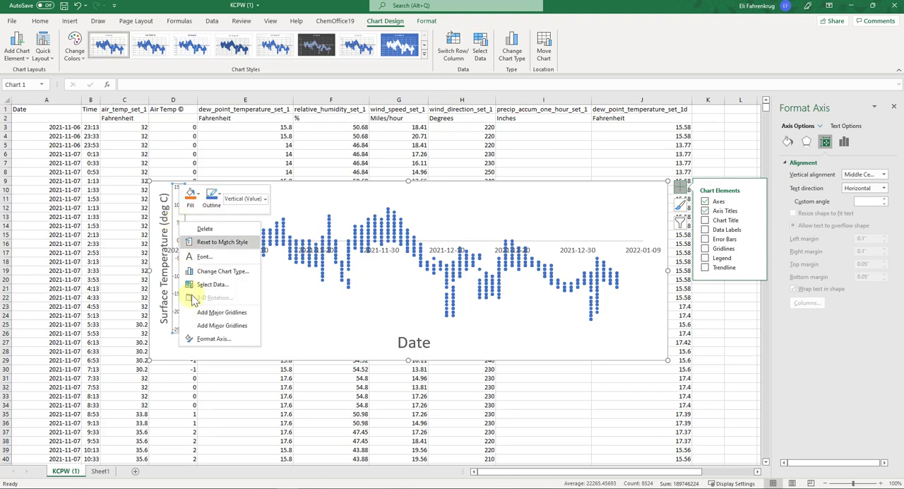
click(211, 337)
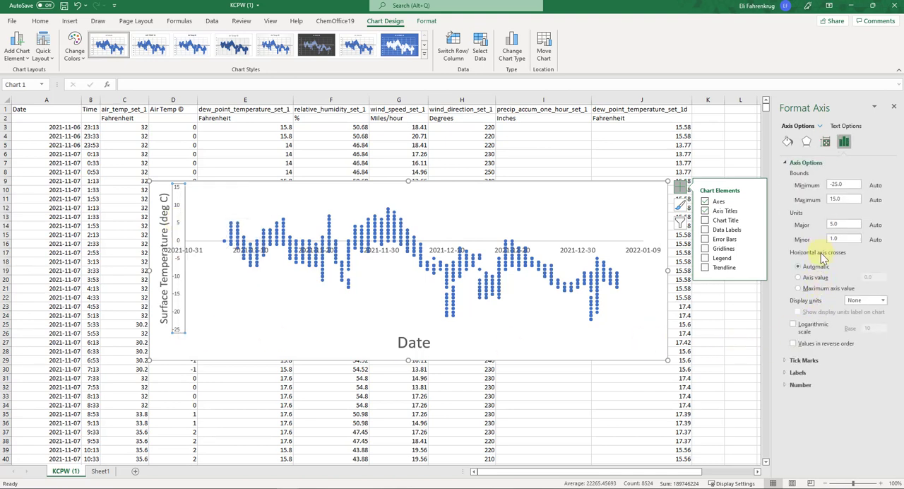
click(816, 279)
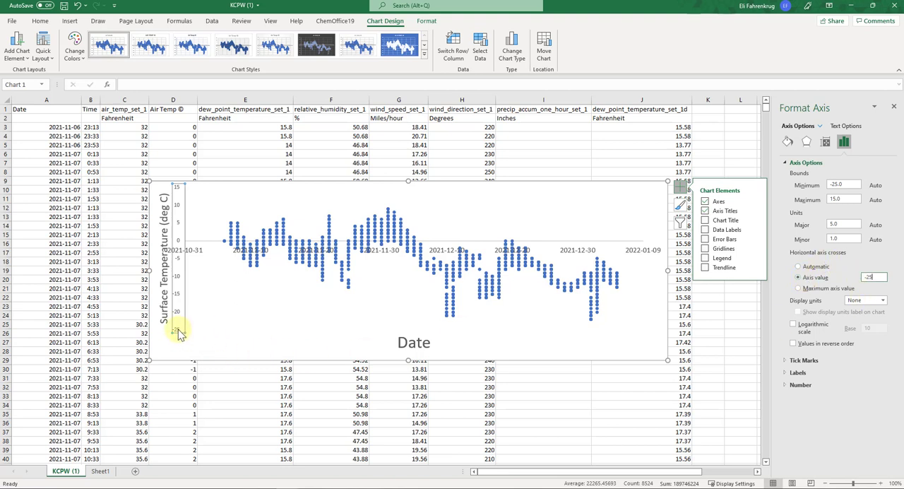
text(-25)
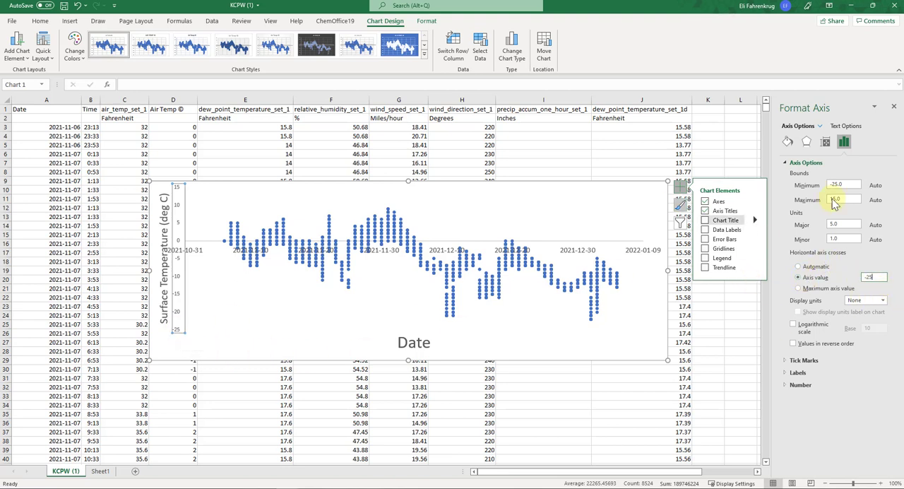
click(848, 239)
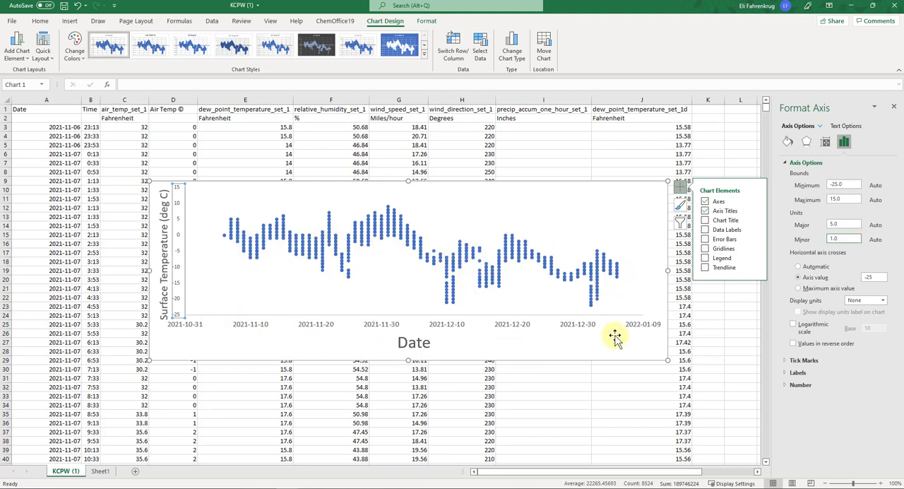
click(654, 414)
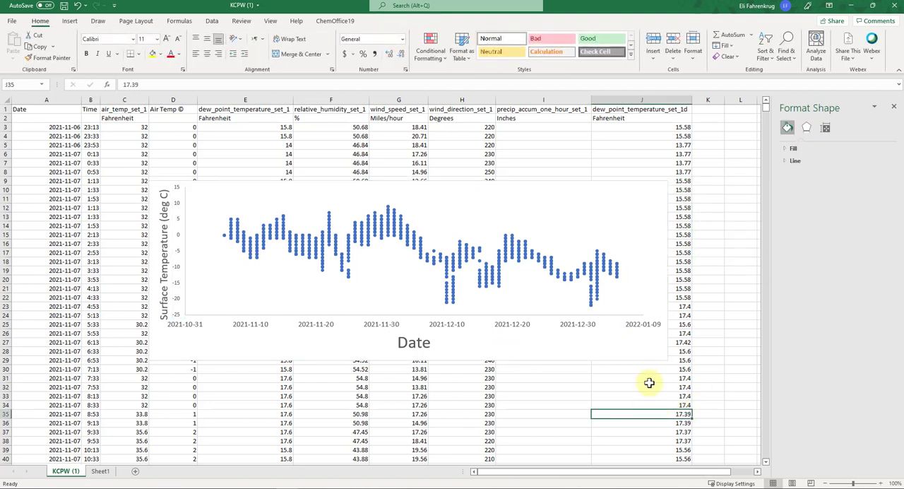
click(609, 348)
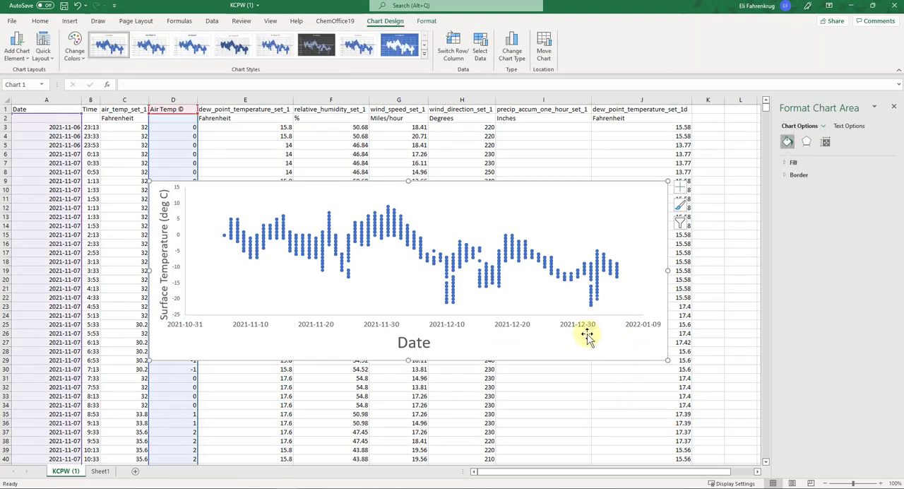